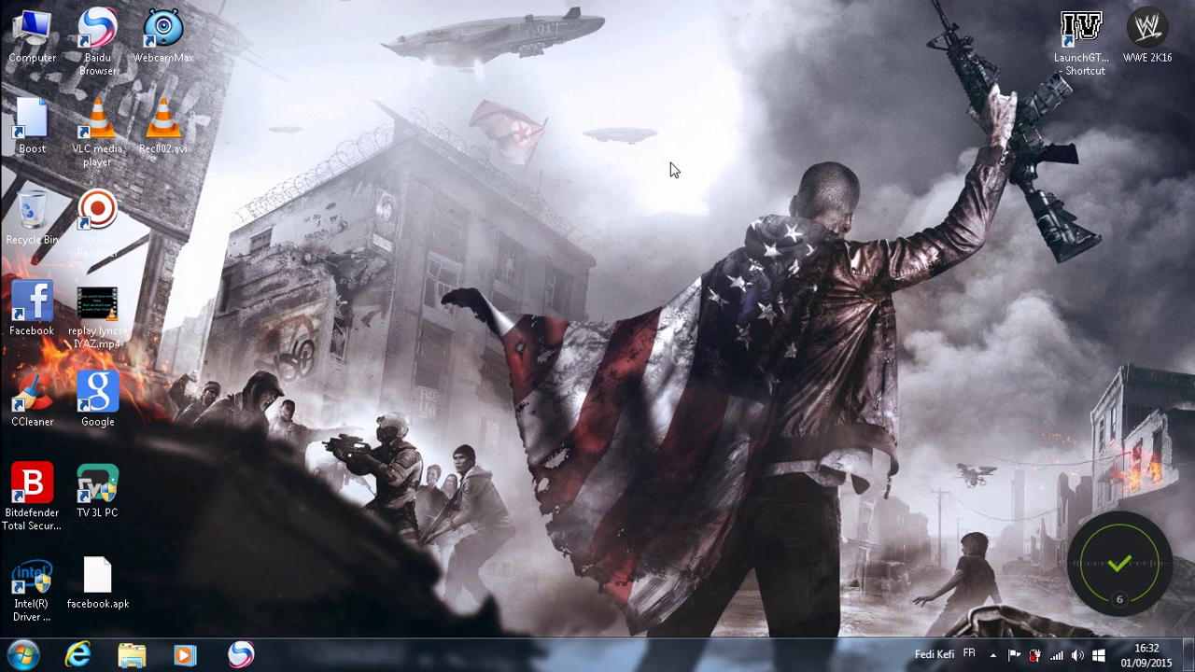
# Step: Refresh the desktop three times, then bring up the Computer icon's context menu
pyautogui.rightClick(671, 168)
pyautogui.click(702, 215)
pyautogui.rightClick(559, 191)
pyautogui.click(617, 240)
pyautogui.rightClick(546, 105)
pyautogui.click(552, 152)
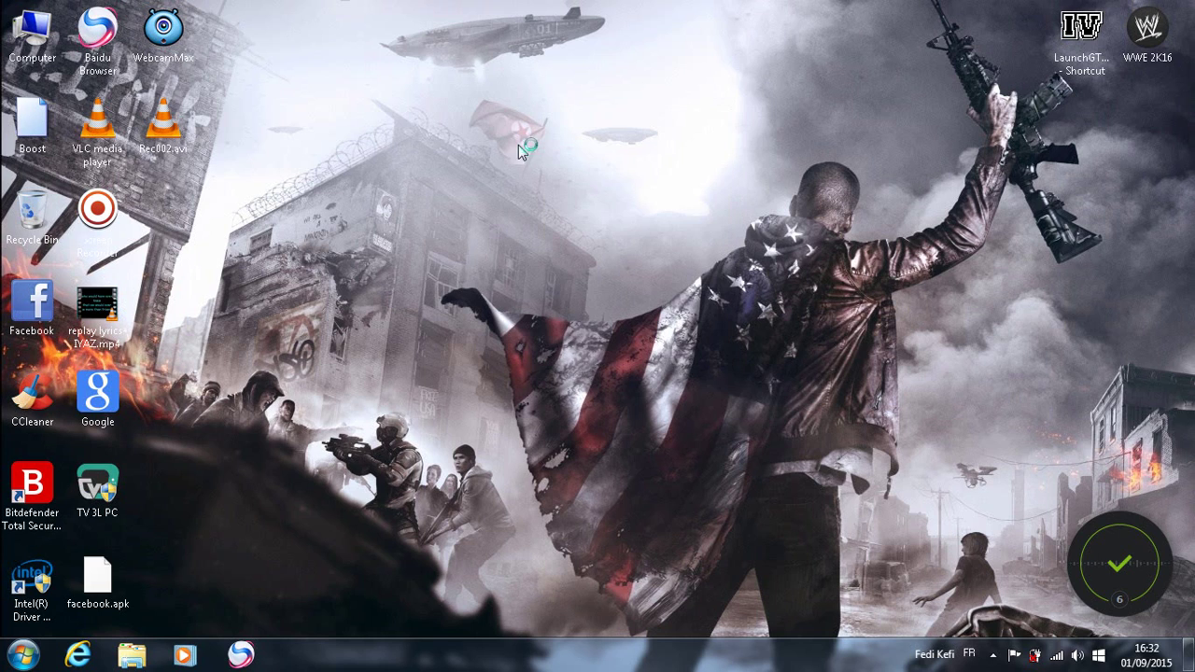
pyautogui.rightClick(33, 38)
# Step: Open Computer's Properties to view its specs (Intel Core i3-2328M, 4 GB RAM, 64-bit)
pyautogui.click(166, 220)
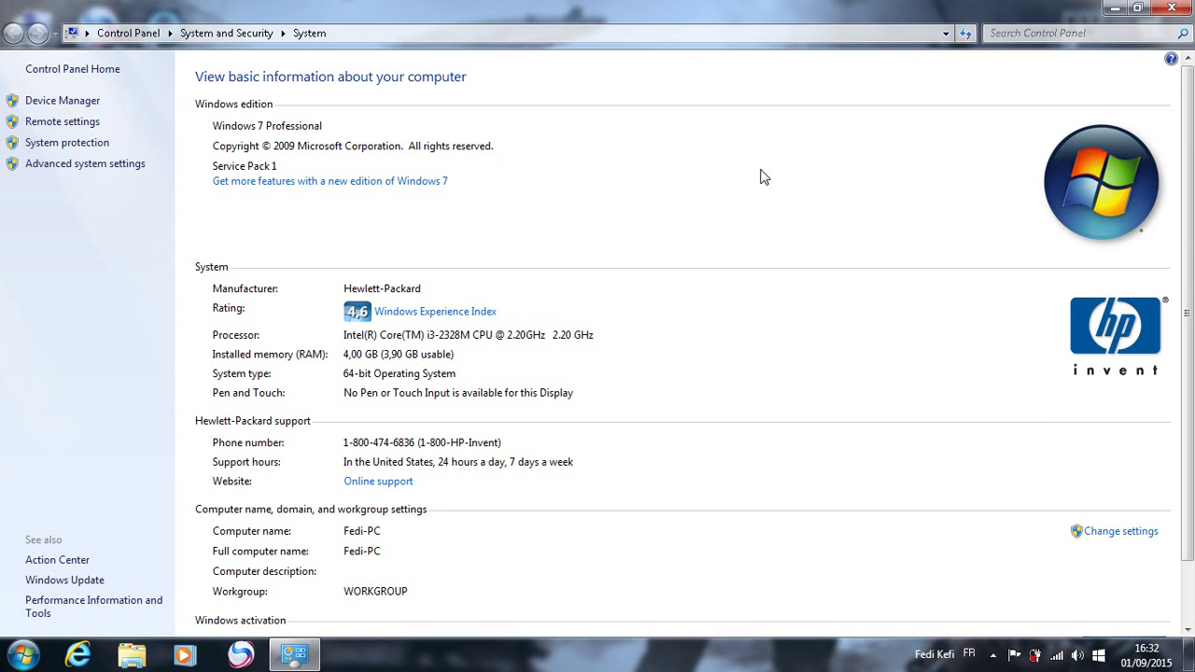
# Step: Close the System page and inspect the Intel HD Graphics 3000 adapter properties from Screen Resolution
pyautogui.click(1171, 7)
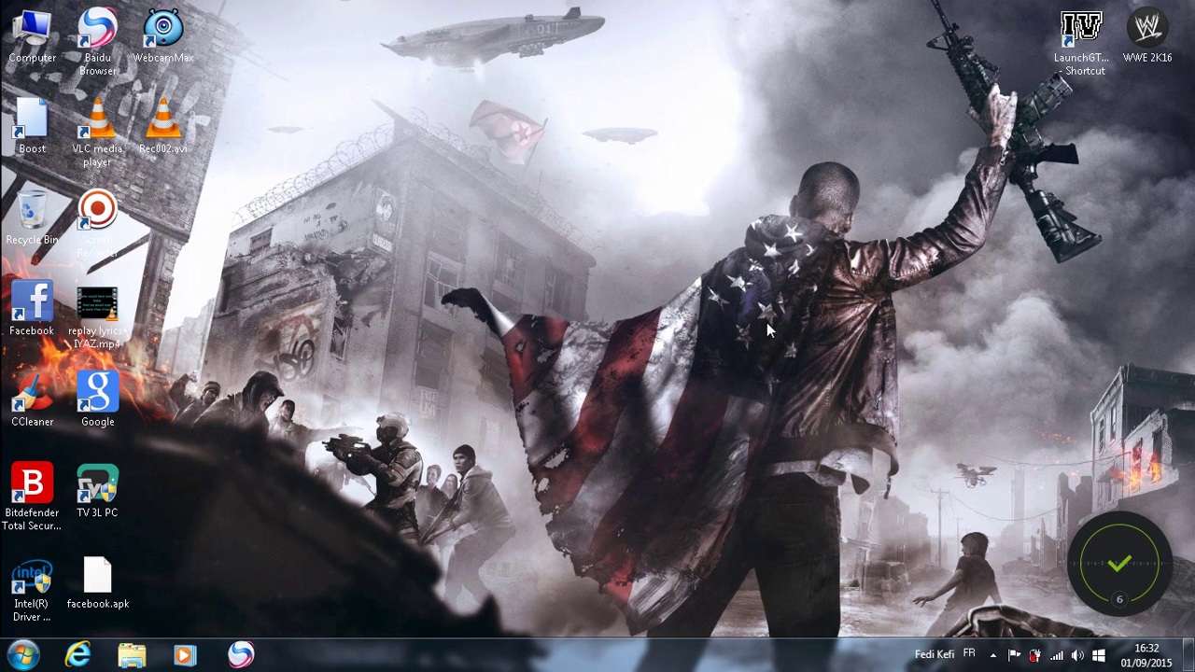
pyautogui.rightClick(555, 213)
pyautogui.click(603, 423)
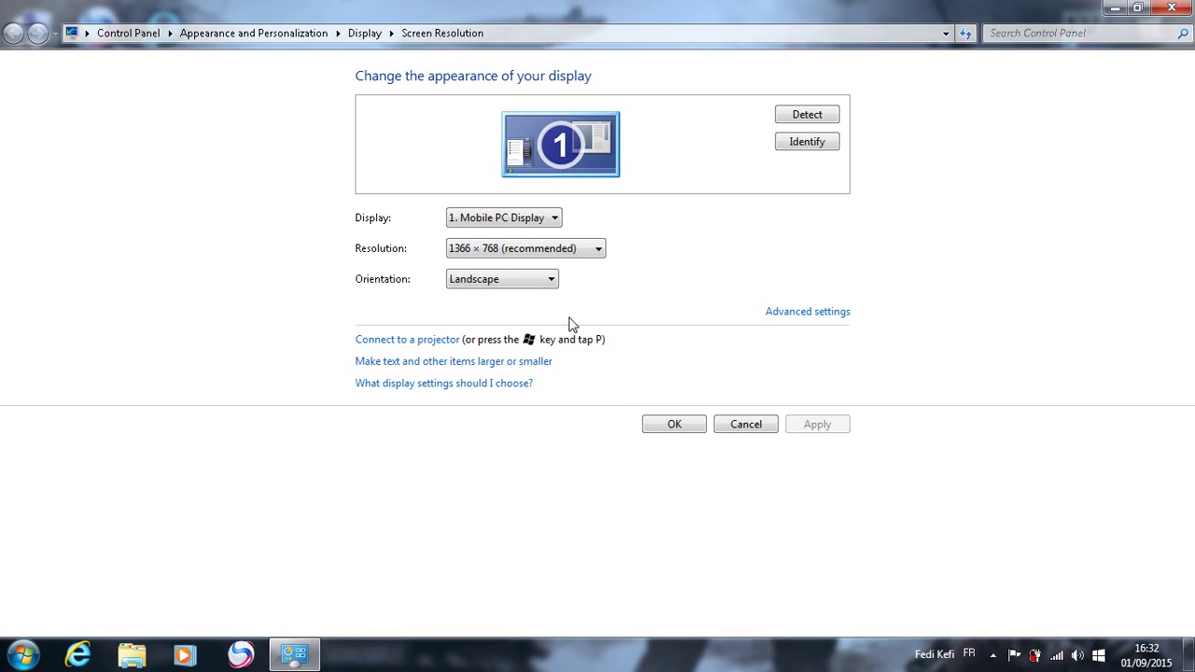
pyautogui.click(782, 314)
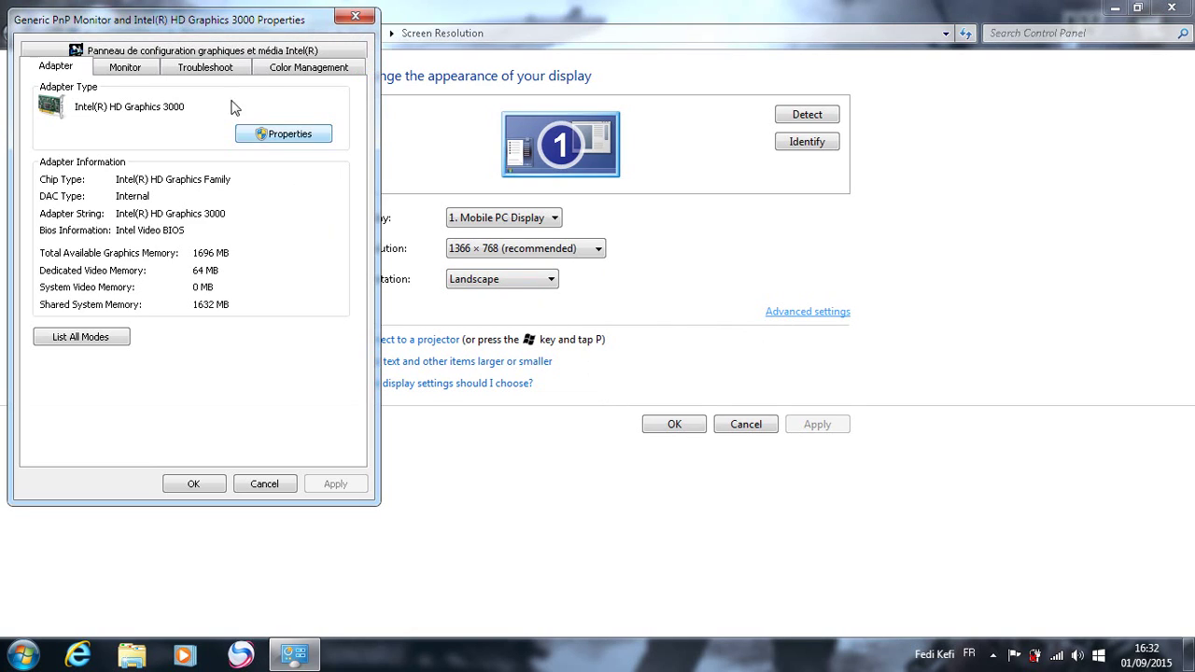
pyautogui.moveTo(212, 18)
pyautogui.mouseDown()
pyautogui.moveTo(228, 30)
pyautogui.moveTo(551, 46)
pyautogui.mouseUp()
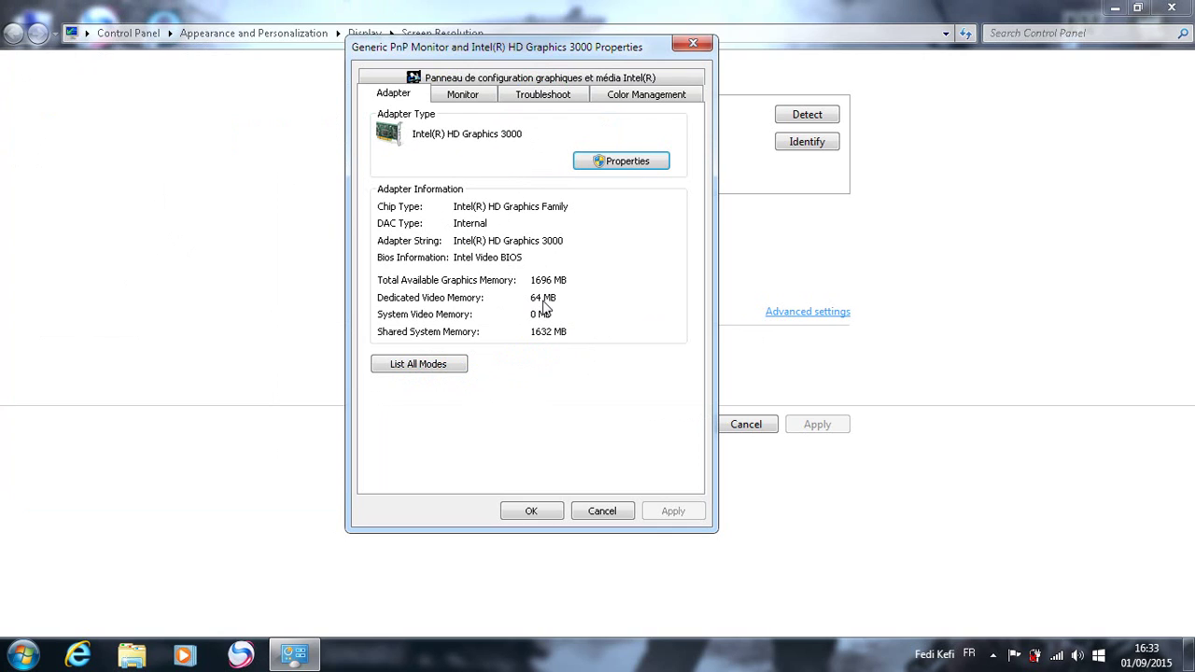
pyautogui.click(531, 511)
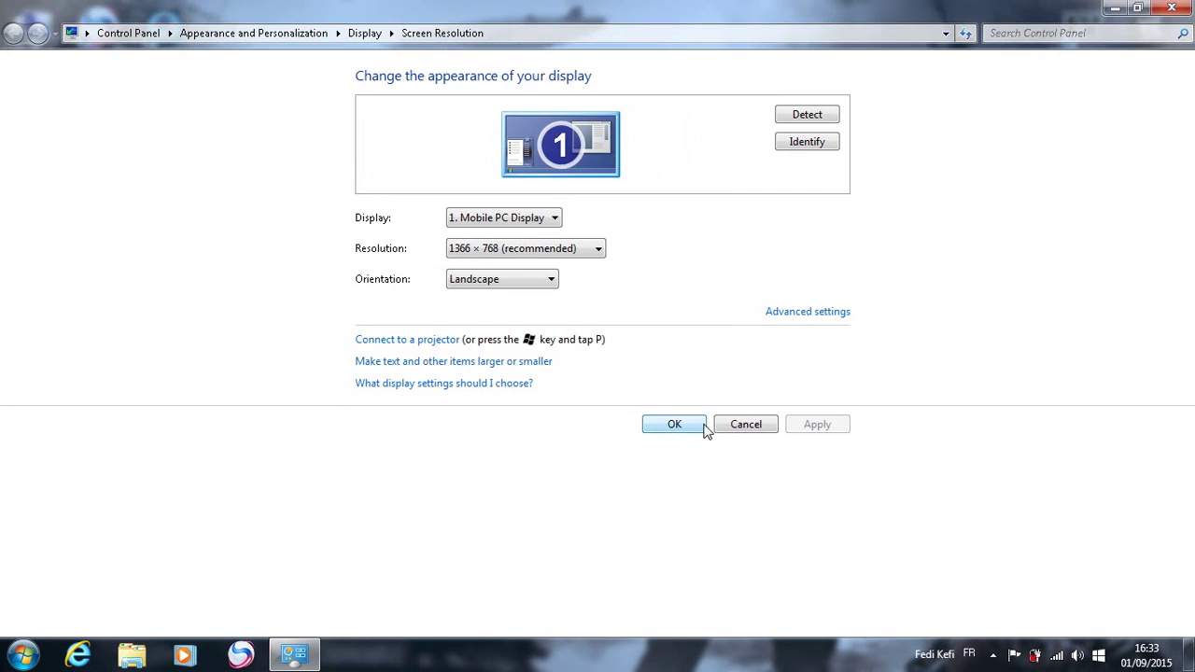
# Step: Close the Screen Resolution settings and refresh the desktop ten times
pyautogui.click(703, 424)
pyautogui.rightClick(519, 36)
pyautogui.click(558, 83)
pyautogui.rightClick(519, 57)
pyautogui.click(542, 101)
pyautogui.rightClick(533, 60)
pyautogui.click(560, 103)
pyautogui.rightClick(553, 78)
pyautogui.click(580, 140)
pyautogui.rightClick(560, 95)
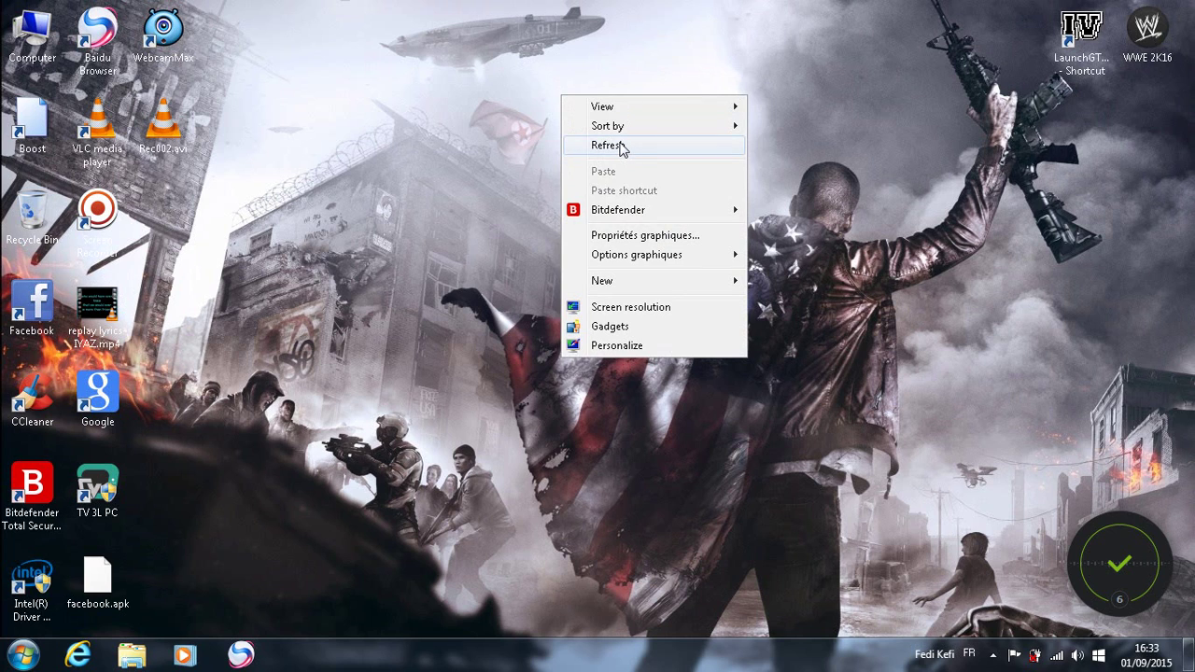
pyautogui.click(620, 148)
pyautogui.rightClick(614, 135)
pyautogui.click(643, 187)
pyautogui.rightClick(655, 145)
pyautogui.click(718, 202)
pyautogui.rightClick(665, 87)
pyautogui.click(710, 139)
pyautogui.rightClick(679, 111)
pyautogui.click(725, 160)
pyautogui.rightClick(688, 102)
pyautogui.click(737, 151)
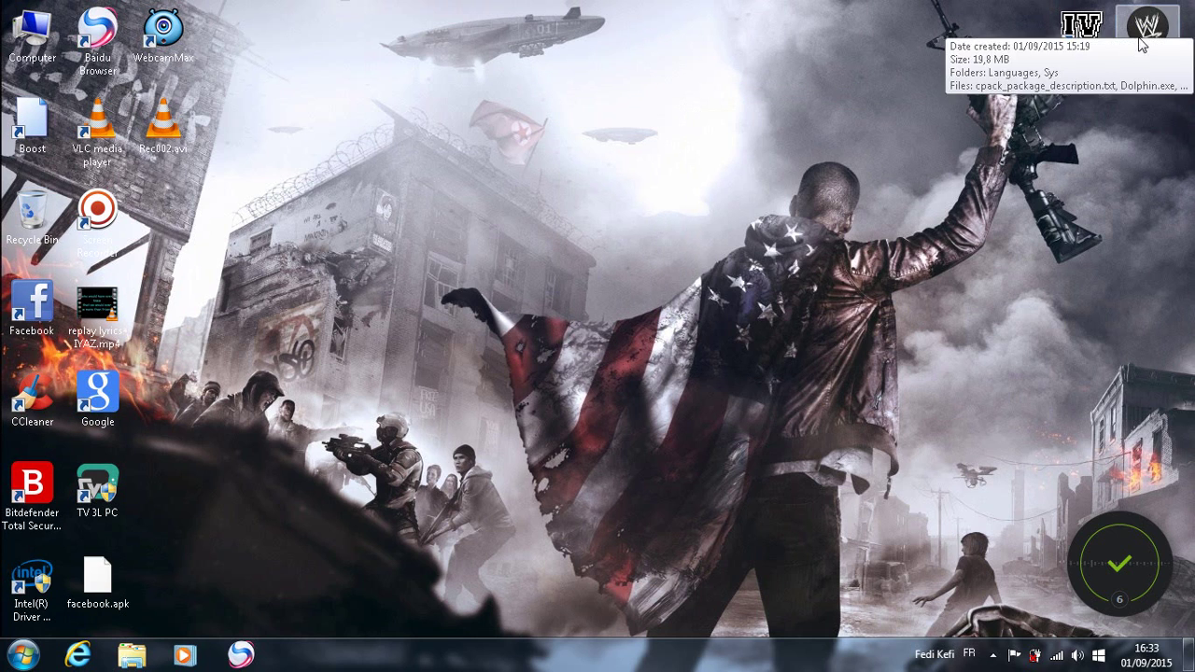
# Step: Move the WWE 2K16 folder icon from the top-right corner to mid-desktop
pyautogui.moveTo(1148, 35); pyautogui.dragTo(585, 280)
pyautogui.moveTo(423, 471)
pyautogui.mouseDown()
pyautogui.moveTo(620, 266)
pyautogui.moveTo(806, 126)
pyautogui.moveTo(512, 419)
pyautogui.mouseUp()
pyautogui.moveTo(437, 422)
pyautogui.mouseDown()
pyautogui.moveTo(538, 305)
pyautogui.moveTo(786, 166)
pyautogui.mouseUp()
pyautogui.moveTo(439, 523); pyautogui.dragTo(768, 181)
pyautogui.moveTo(370, 474)
pyautogui.mouseDown()
pyautogui.moveTo(401, 374)
pyautogui.moveTo(720, 152)
pyautogui.mouseUp()
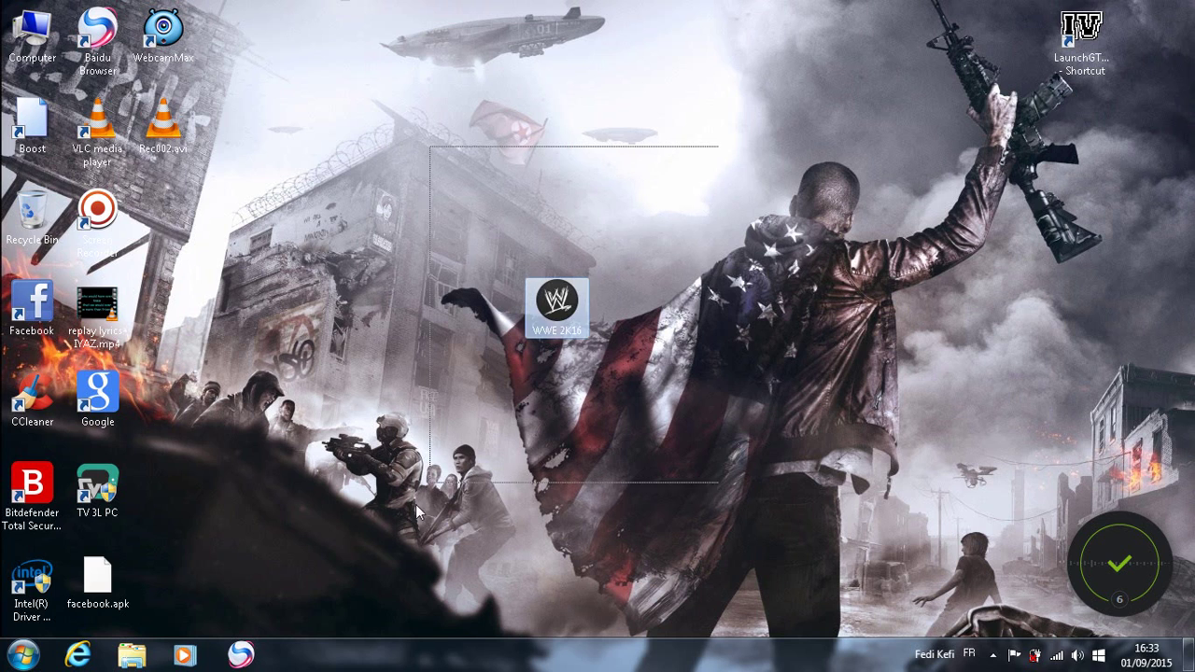
pyautogui.moveTo(370, 524); pyautogui.dragTo(760, 138)
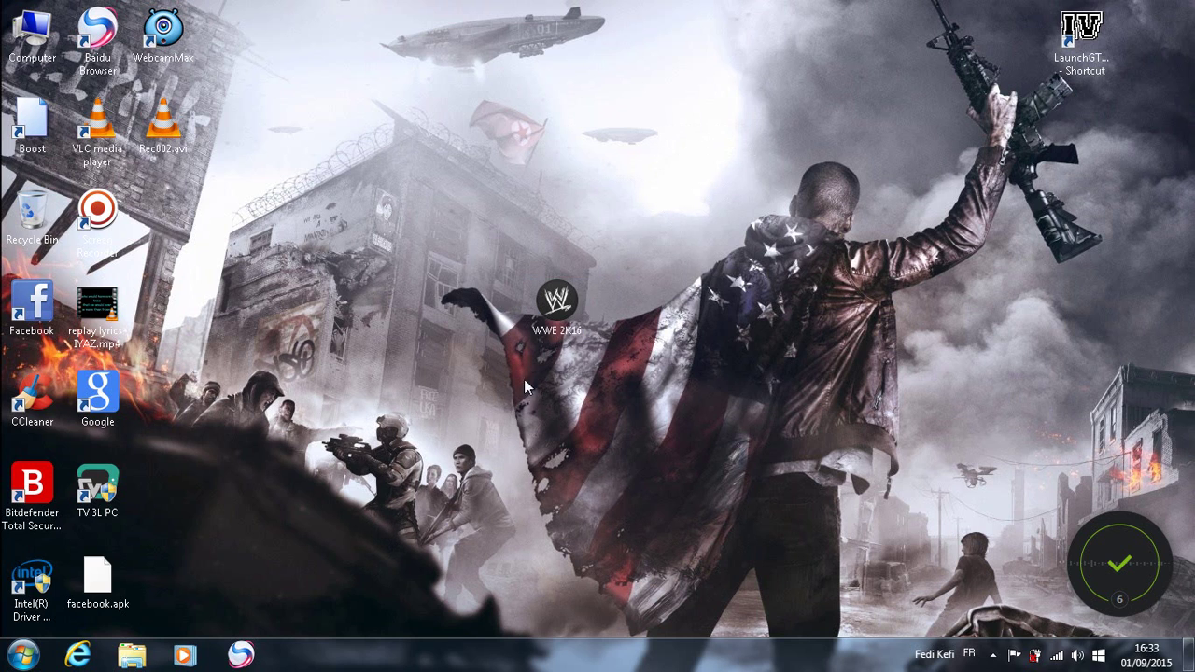
pyautogui.moveTo(536, 332)
pyautogui.mouseDown()
pyautogui.moveTo(589, 325)
pyautogui.moveTo(667, 242)
pyautogui.mouseUp()
# Step: Open the WWE 2K16 folder and launch Dolphin.exe
pyautogui.doubleClick(666, 242)
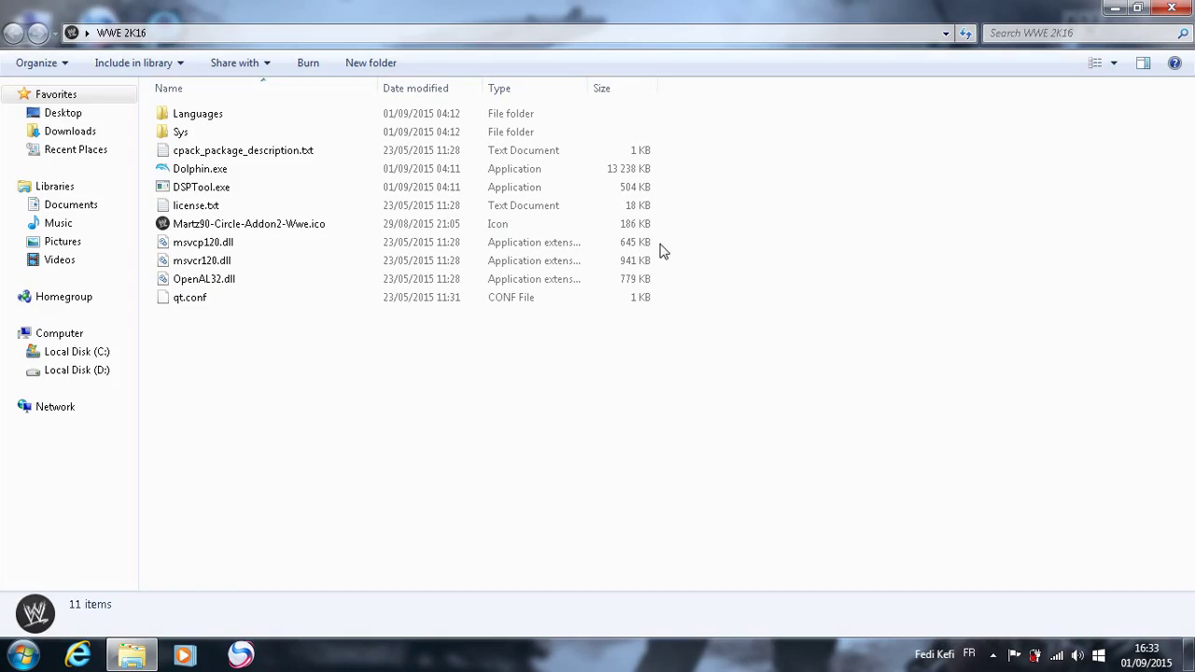
pyautogui.moveTo(402, 506)
pyautogui.mouseDown()
pyautogui.moveTo(259, 175)
pyautogui.moveTo(162, 342)
pyautogui.mouseUp()
pyautogui.click(193, 175)
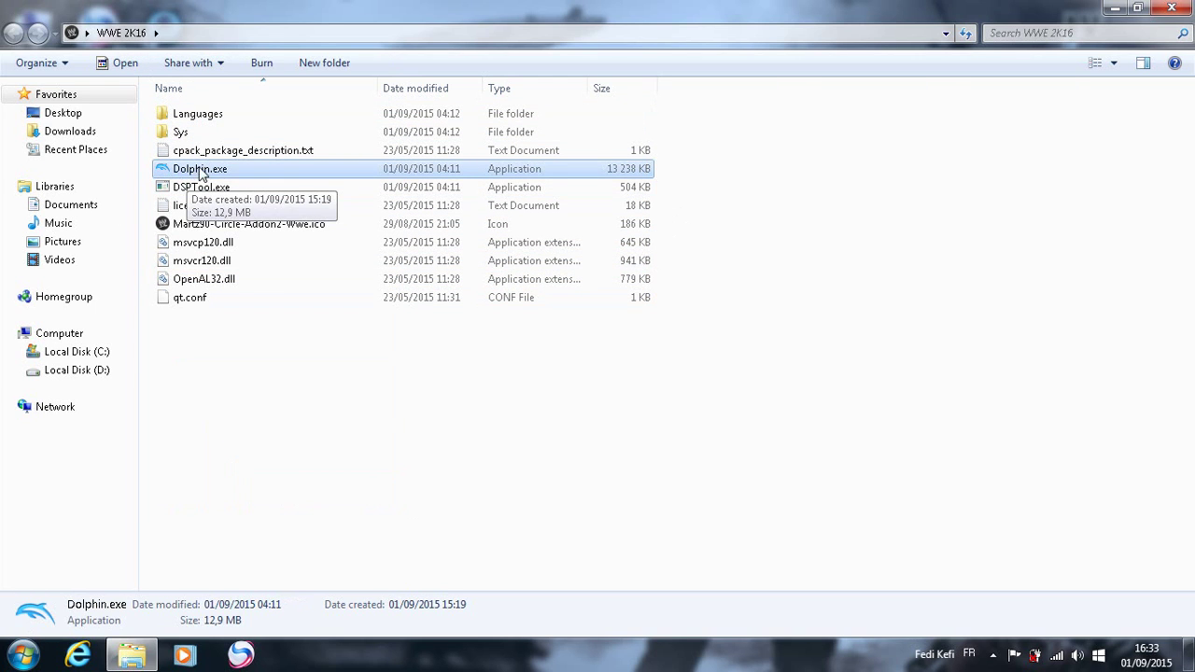
pyautogui.doubleClick(211, 178)
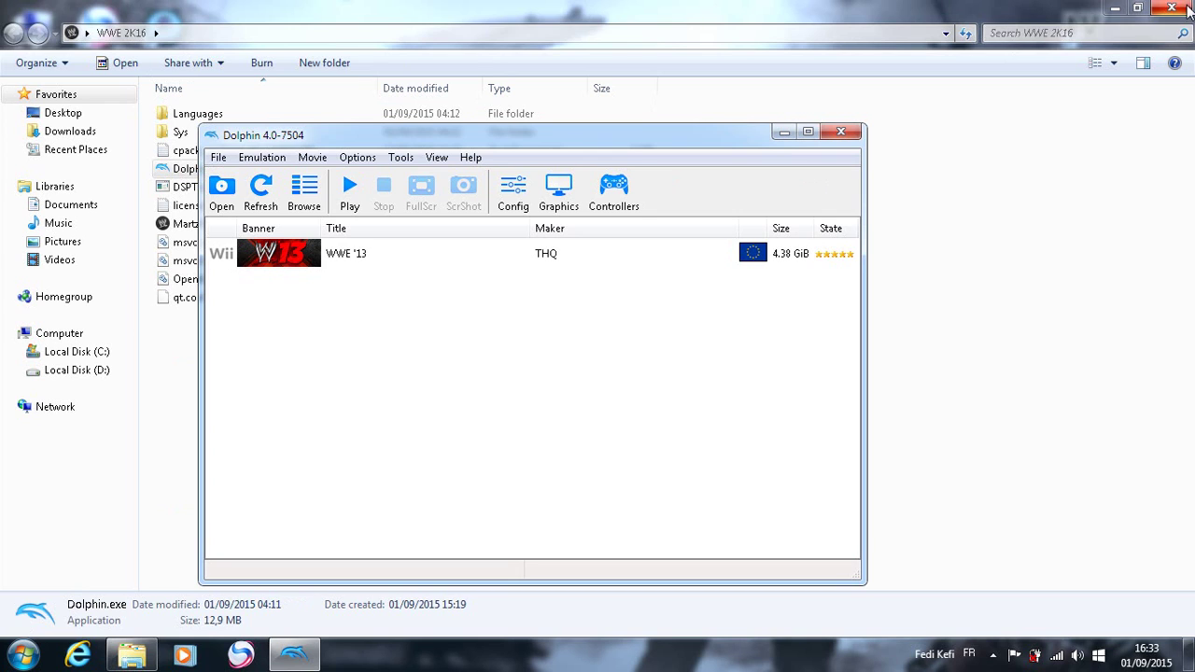
# Step: Close the WWE 2K16 folder, return its icon to the top-right corner, and reposition the Dolphin window
pyautogui.click(1187, 8)
pyautogui.moveTo(720, 175)
pyautogui.mouseDown()
pyautogui.moveTo(611, 234)
pyautogui.moveTo(599, 336)
pyautogui.mouseUp()
pyautogui.moveTo(887, 140); pyautogui.dragTo(1147, 37)
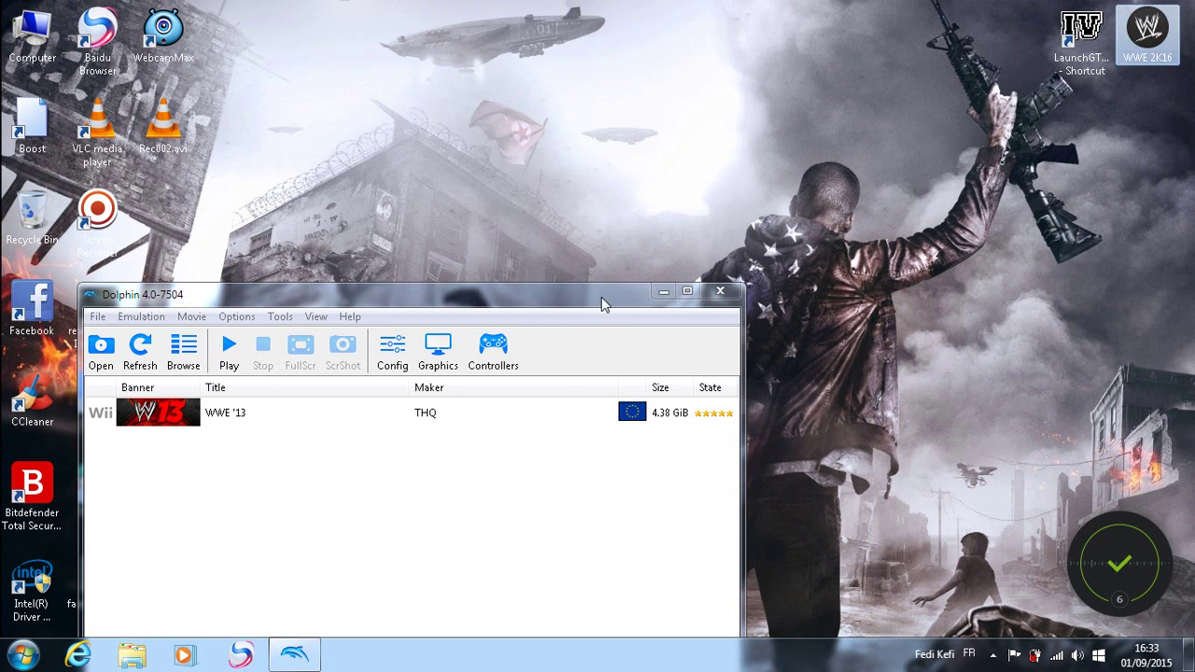
pyautogui.moveTo(526, 289)
pyautogui.mouseDown()
pyautogui.moveTo(523, 301)
pyautogui.moveTo(667, 96)
pyautogui.mouseUp()
pyautogui.moveTo(498, 319)
pyautogui.mouseDown()
pyautogui.moveTo(398, 373)
pyautogui.moveTo(380, 335)
pyautogui.mouseUp()
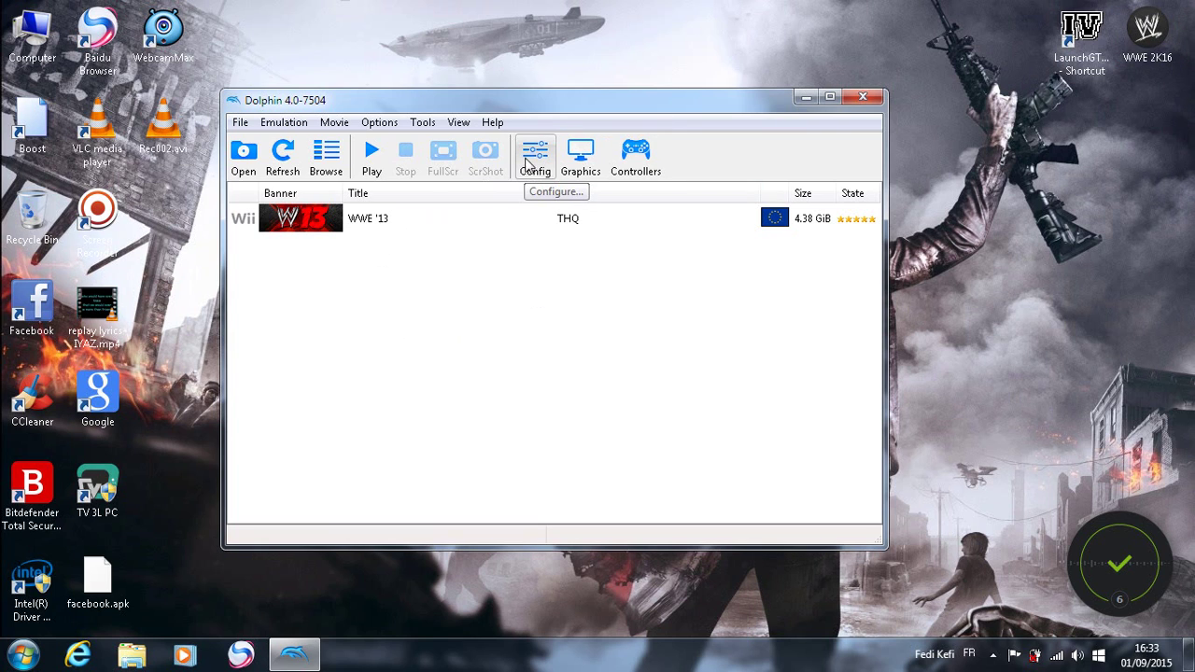
# Step: Raise Dolphin's audio volume to 100% in Config, then go back to the General tab
pyautogui.click(525, 165)
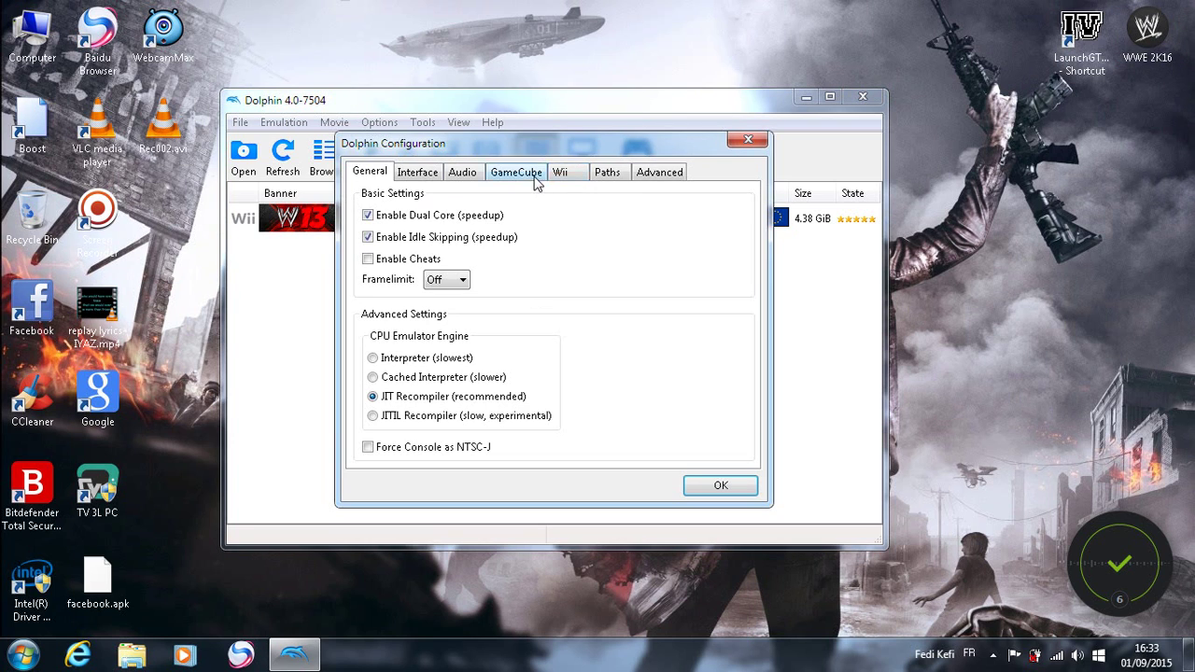
pyautogui.click(464, 177)
pyautogui.moveTo(732, 292)
pyautogui.mouseDown()
pyautogui.moveTo(728, 227)
pyautogui.moveTo(720, 339)
pyautogui.moveTo(710, 114)
pyautogui.moveTo(726, 299)
pyautogui.moveTo(726, 205)
pyautogui.mouseUp()
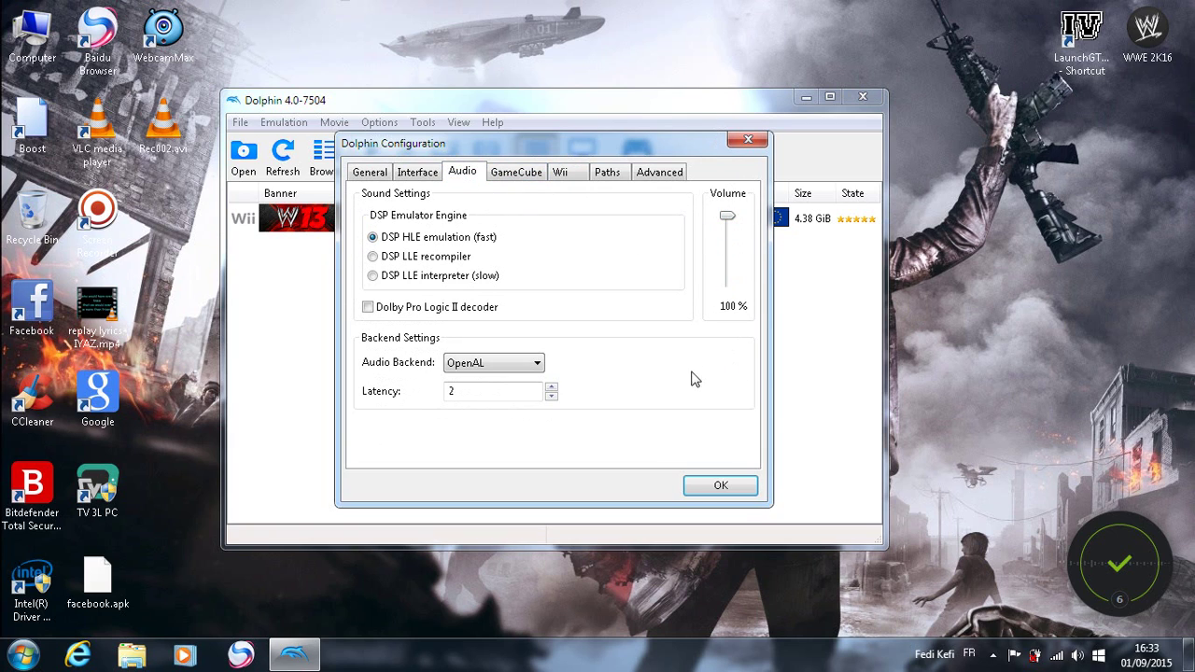
pyautogui.click(378, 176)
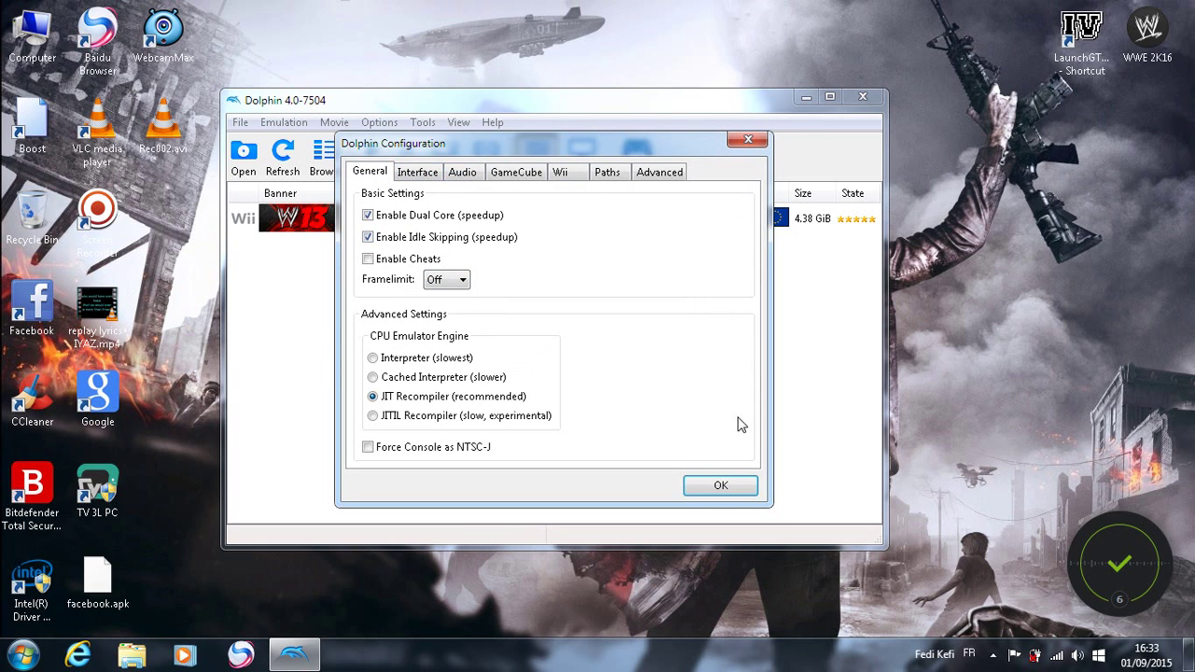
# Step: Close the emulator configuration and browse the Direct3D graphics settings tabs
pyautogui.click(720, 485)
pyautogui.click(577, 166)
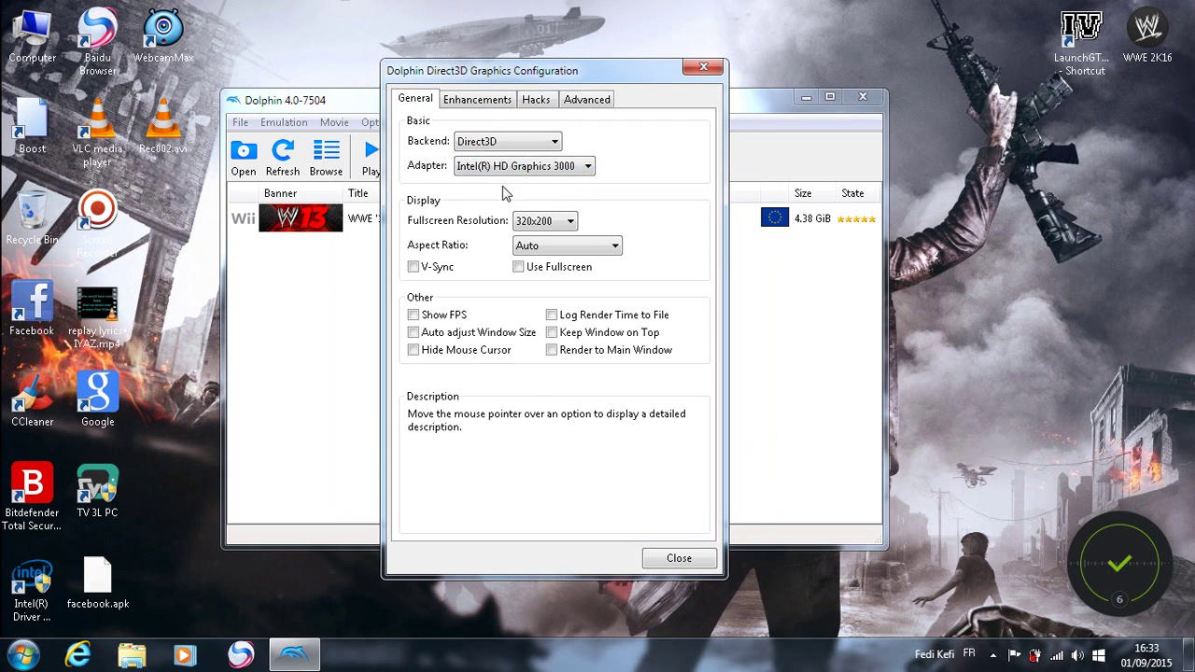
pyautogui.click(476, 99)
pyautogui.click(536, 100)
pyautogui.click(586, 100)
pyautogui.click(537, 100)
pyautogui.click(476, 100)
pyautogui.click(416, 100)
# Step: Turn off Store EFB Copies to Texture Only on the Hacks tab and close graphics settings
pyautogui.click(453, 106)
pyautogui.click(537, 102)
pyautogui.moveTo(541, 177)
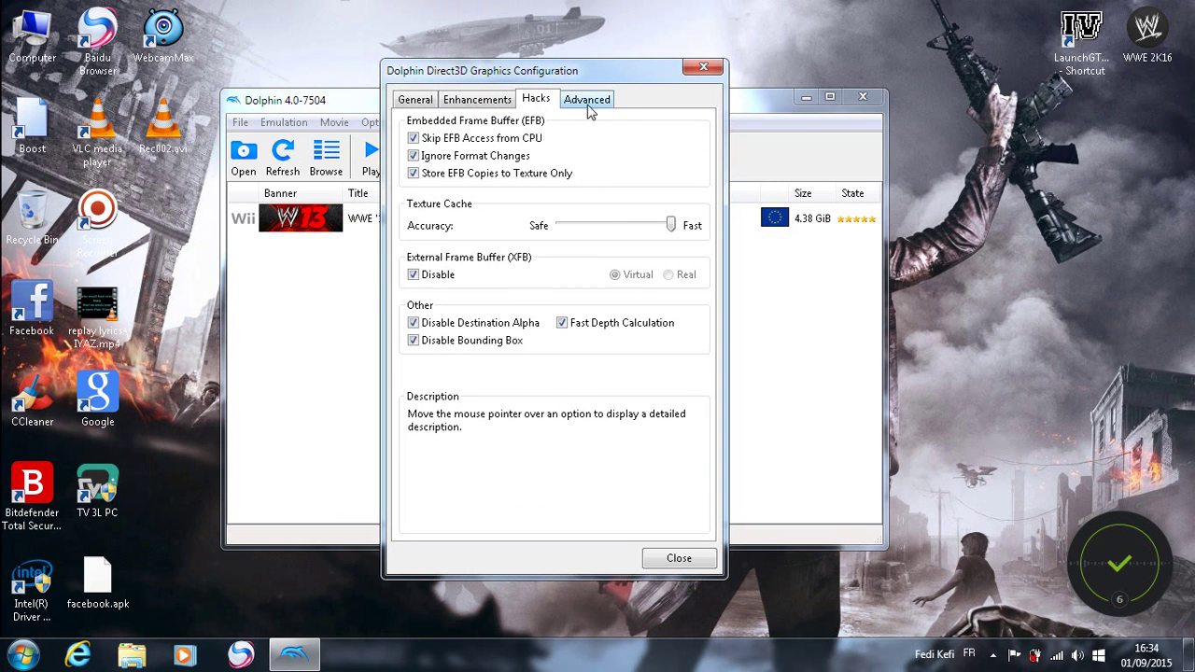
pyautogui.click(537, 177)
pyautogui.click(656, 560)
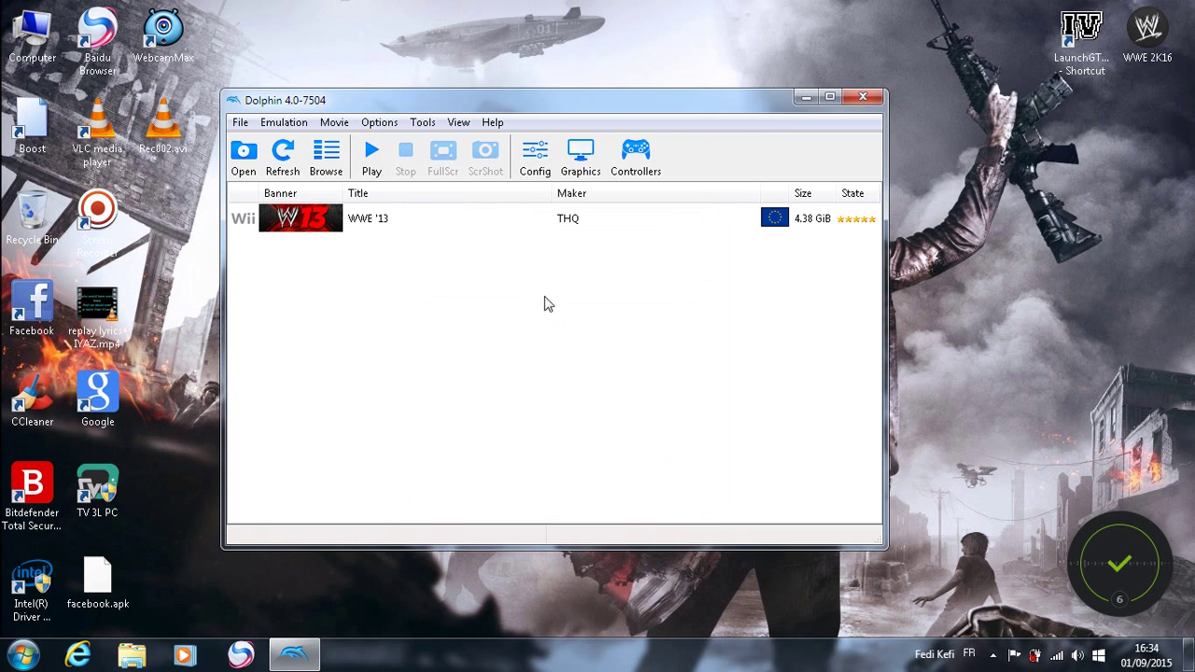
# Step: Recheck the emulator configuration and the graphics Enhancements and Hacks tabs, then close them
pyautogui.click(546, 164)
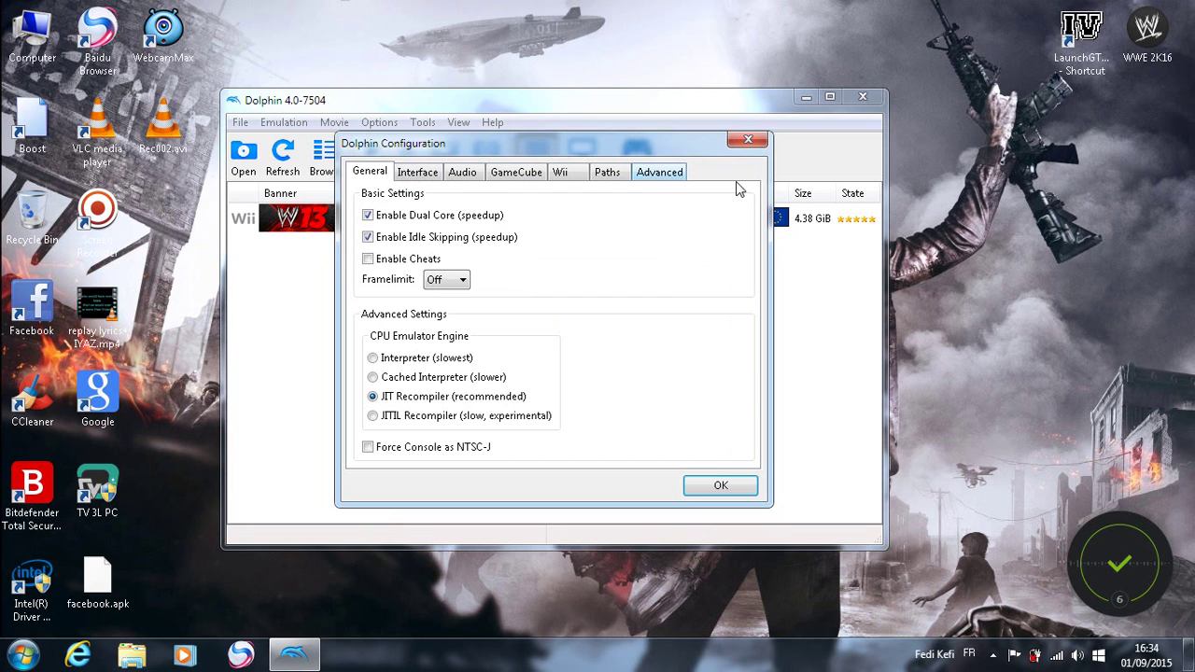
pyautogui.click(748, 139)
pyautogui.click(580, 168)
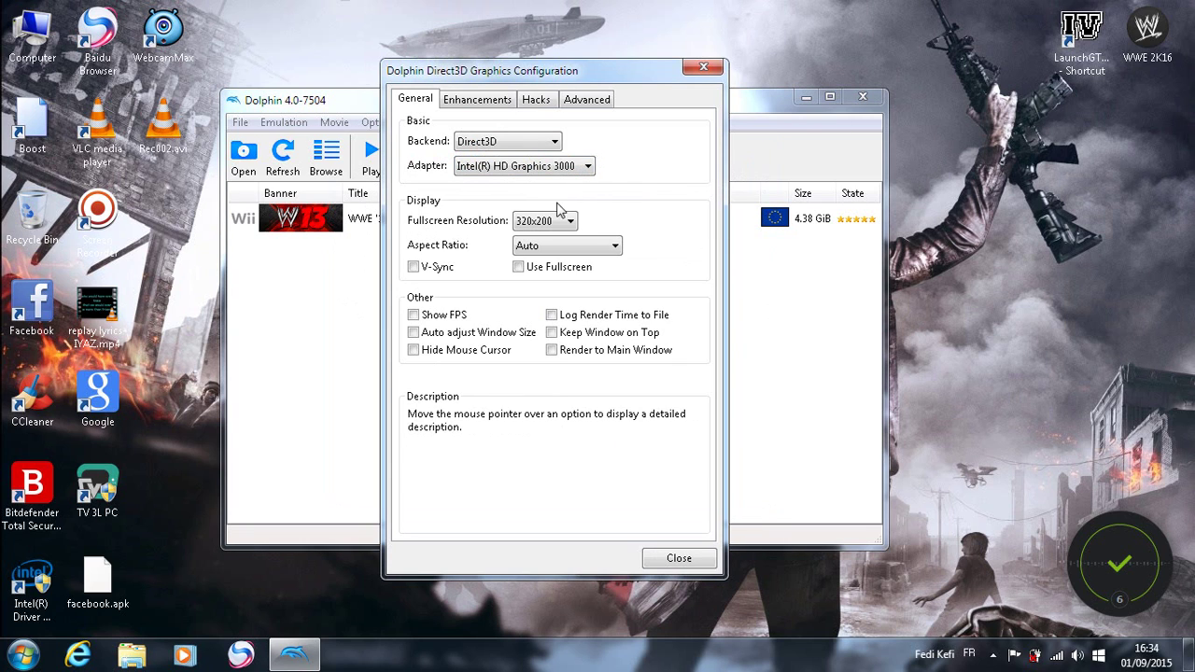
pyautogui.click(477, 99)
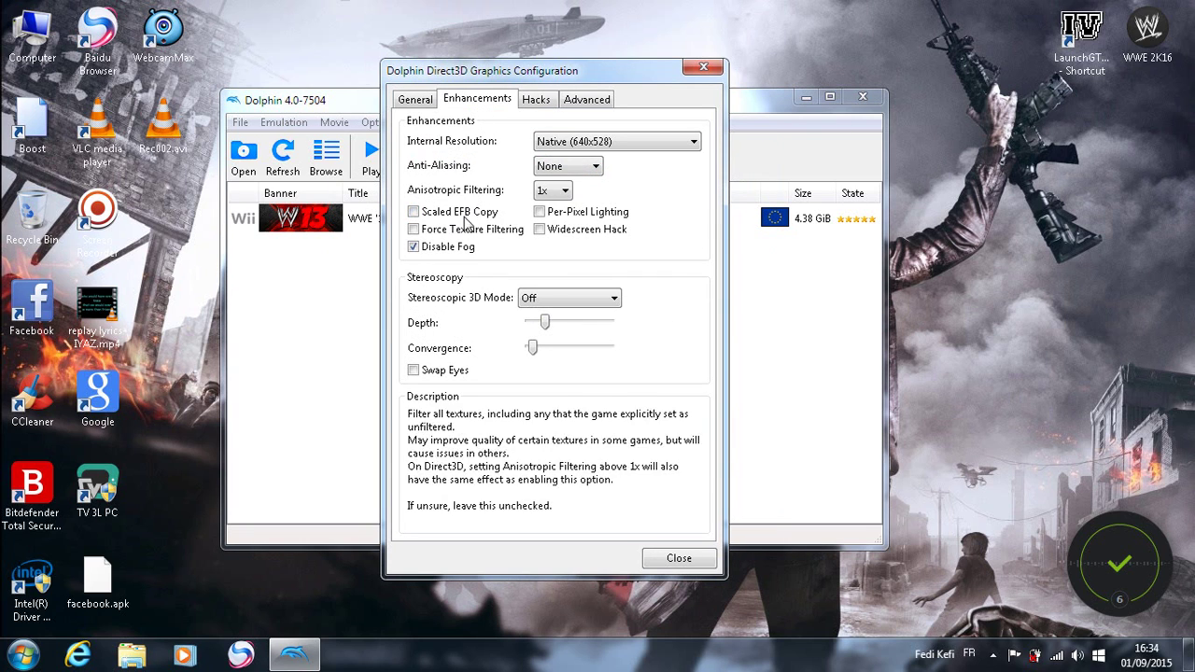
pyautogui.click(534, 99)
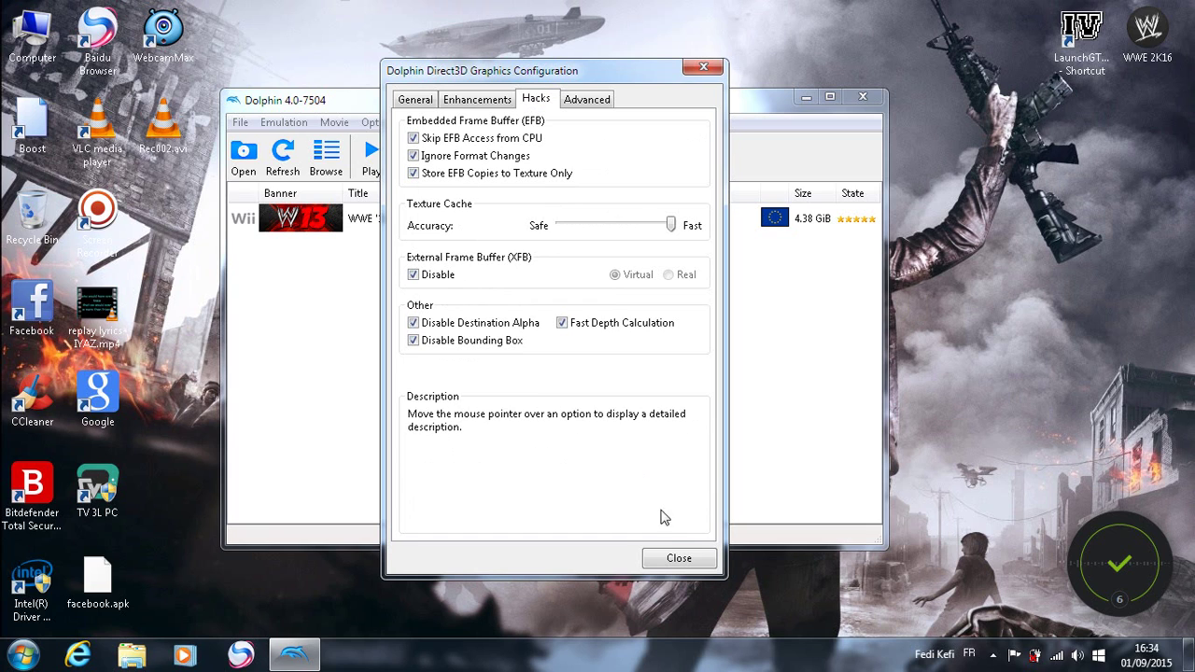
pyautogui.click(678, 558)
pyautogui.click(993, 655)
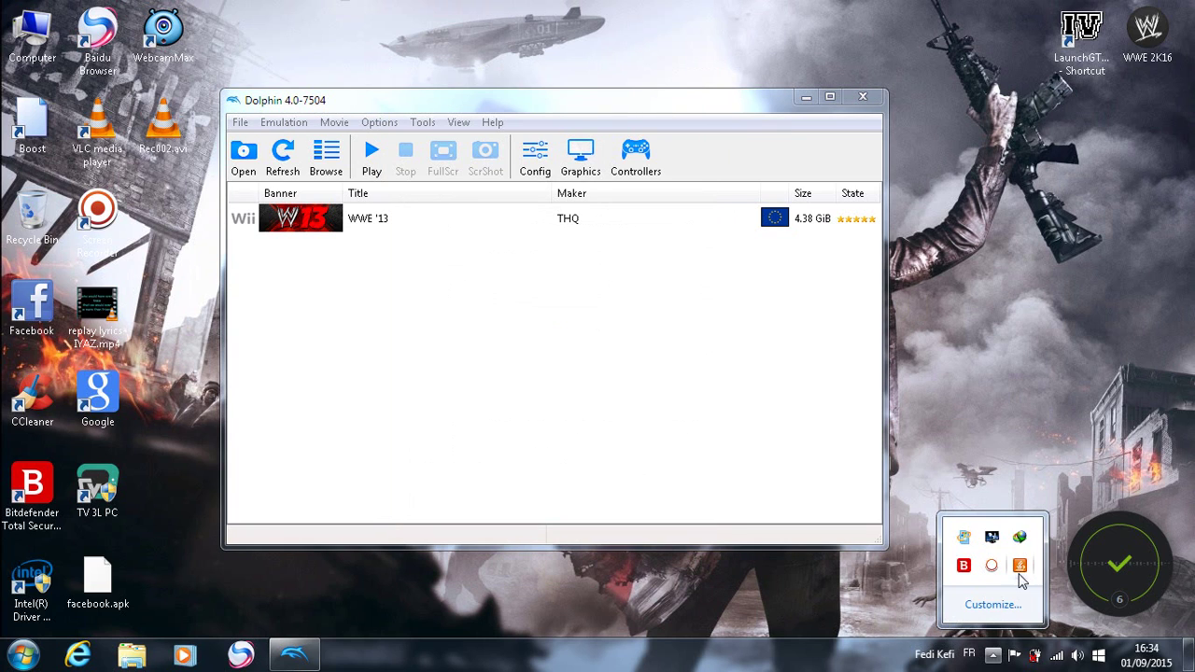
pyautogui.rightClick(992, 566)
pyautogui.click(1046, 363)
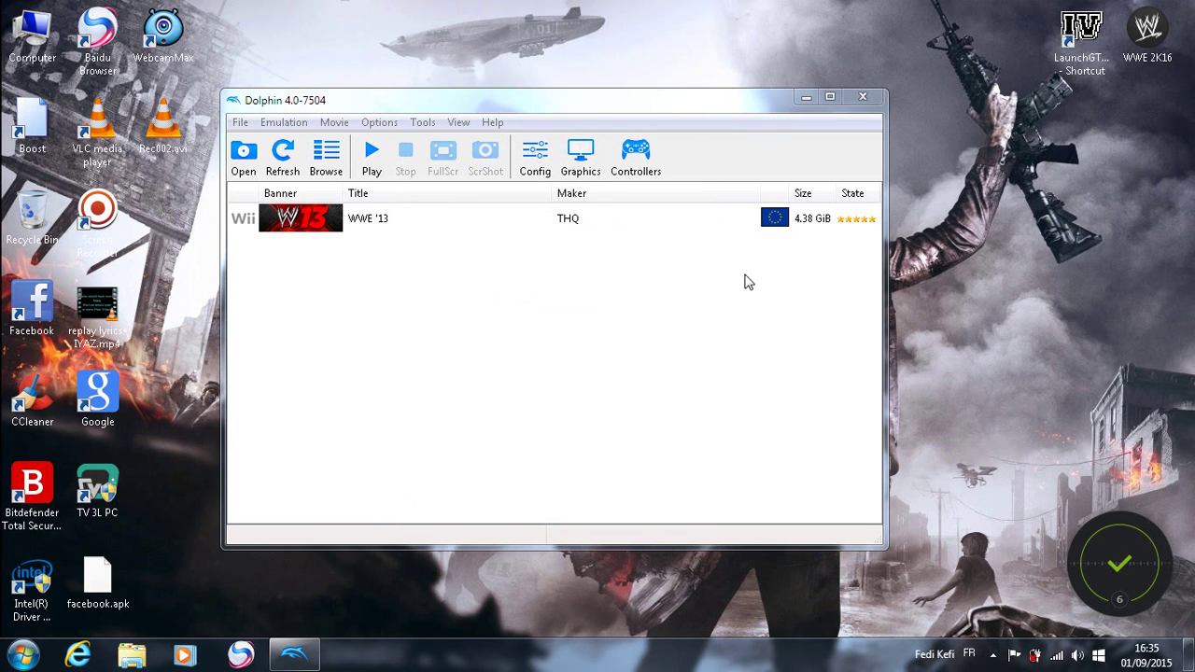
pyautogui.moveTo(512, 297); pyautogui.dragTo(619, 381)
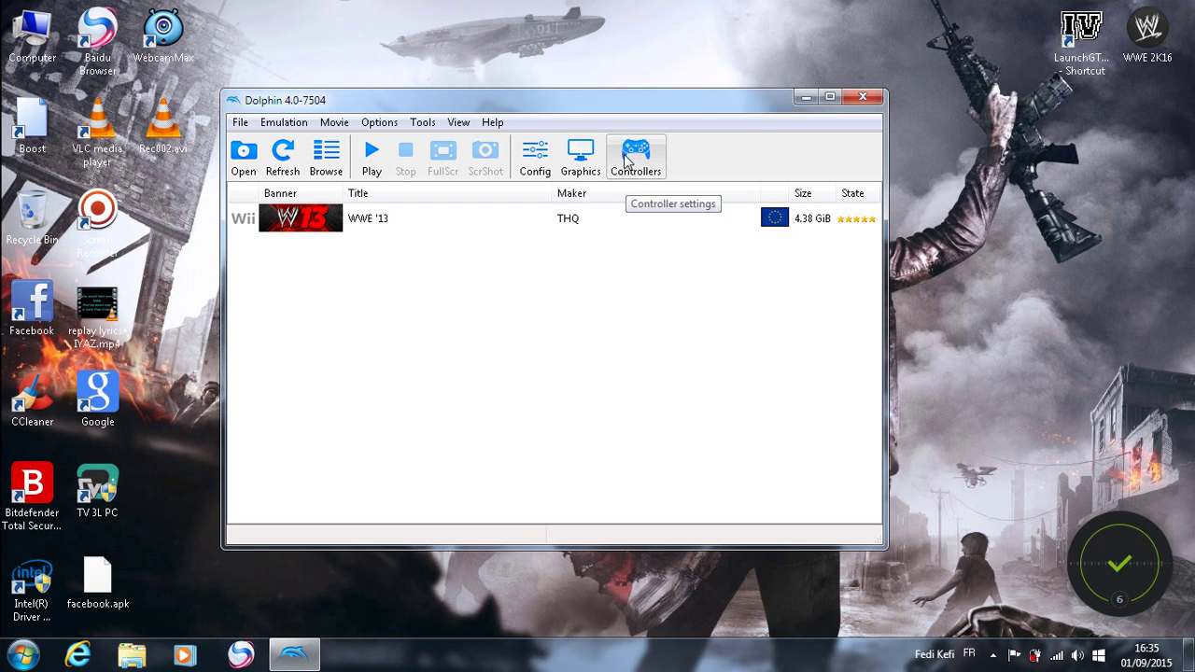
pyautogui.click(638, 166)
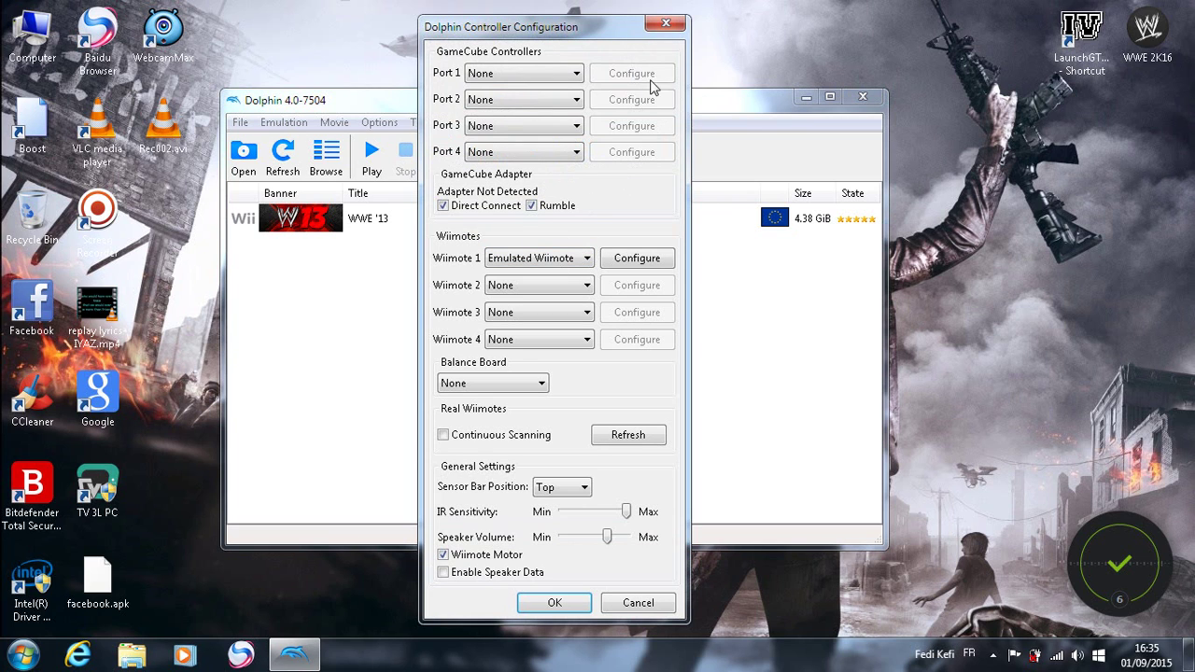
pyautogui.click(666, 25)
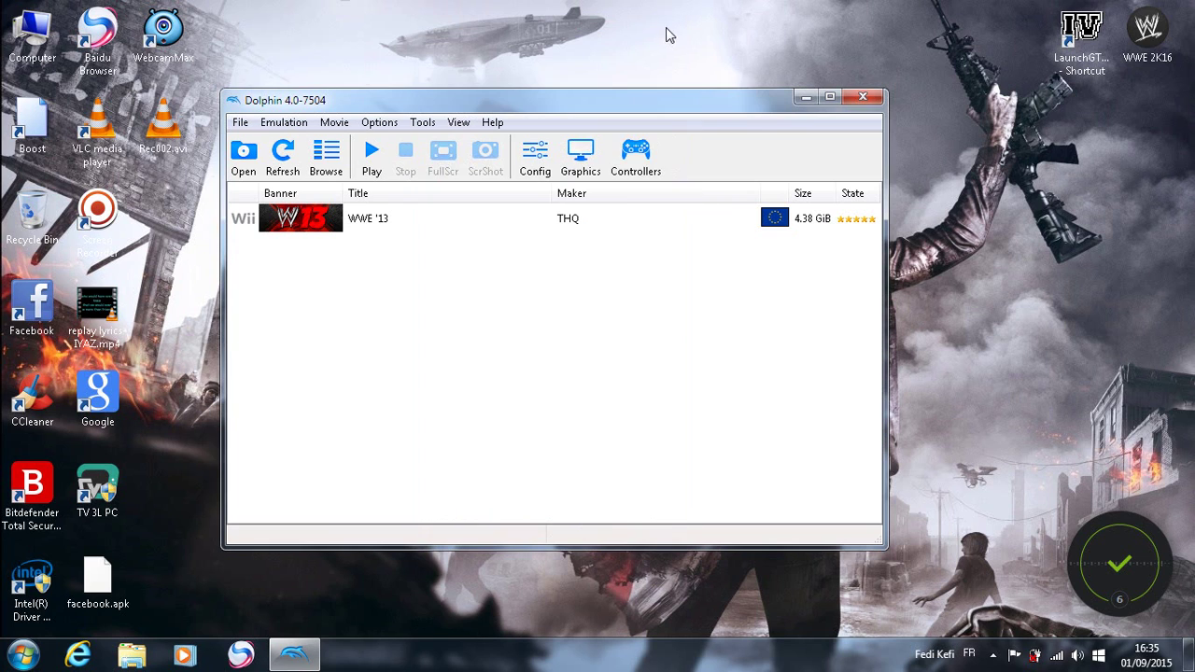
pyautogui.click(632, 177)
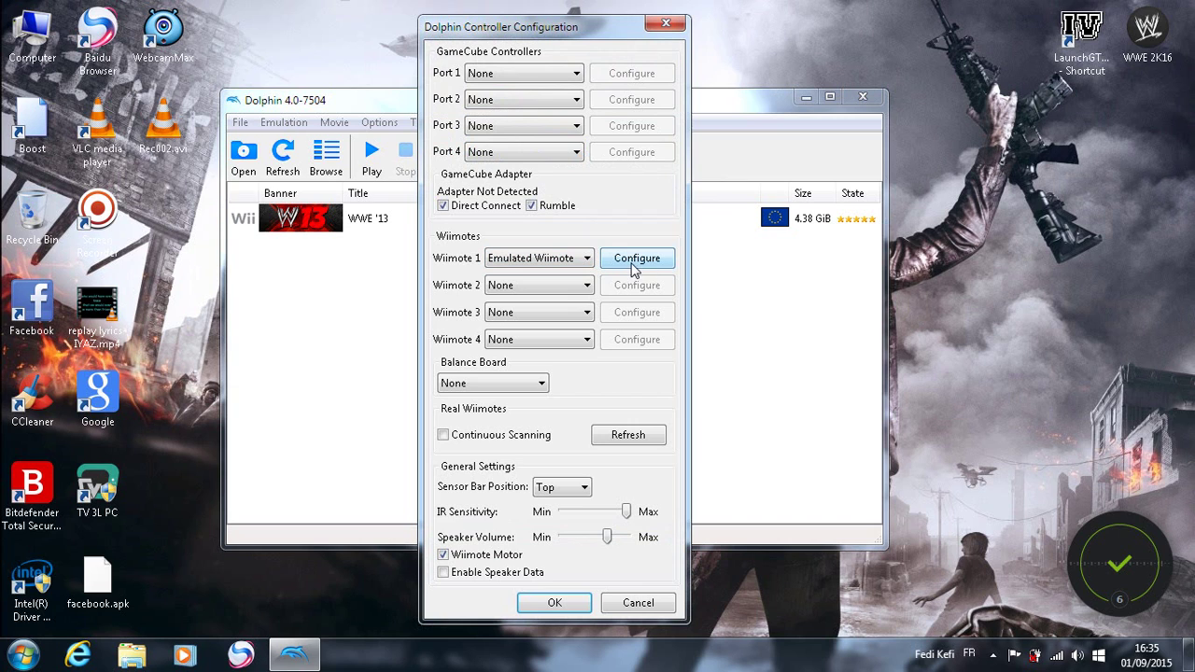
pyautogui.click(635, 261)
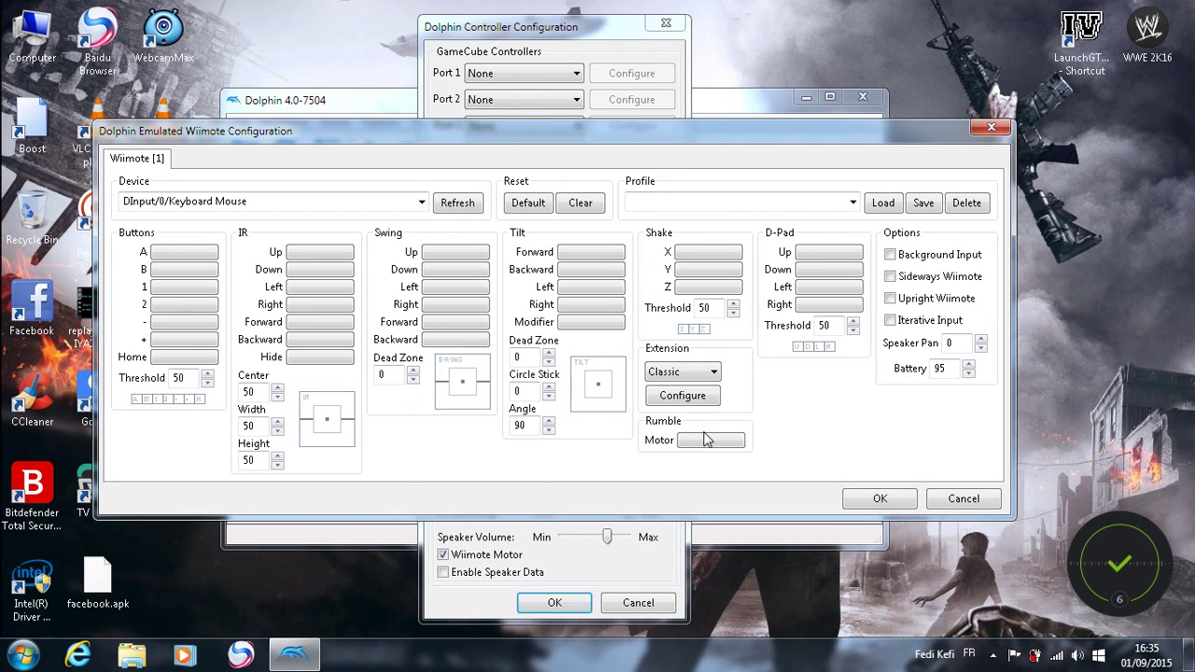
pyautogui.click(683, 396)
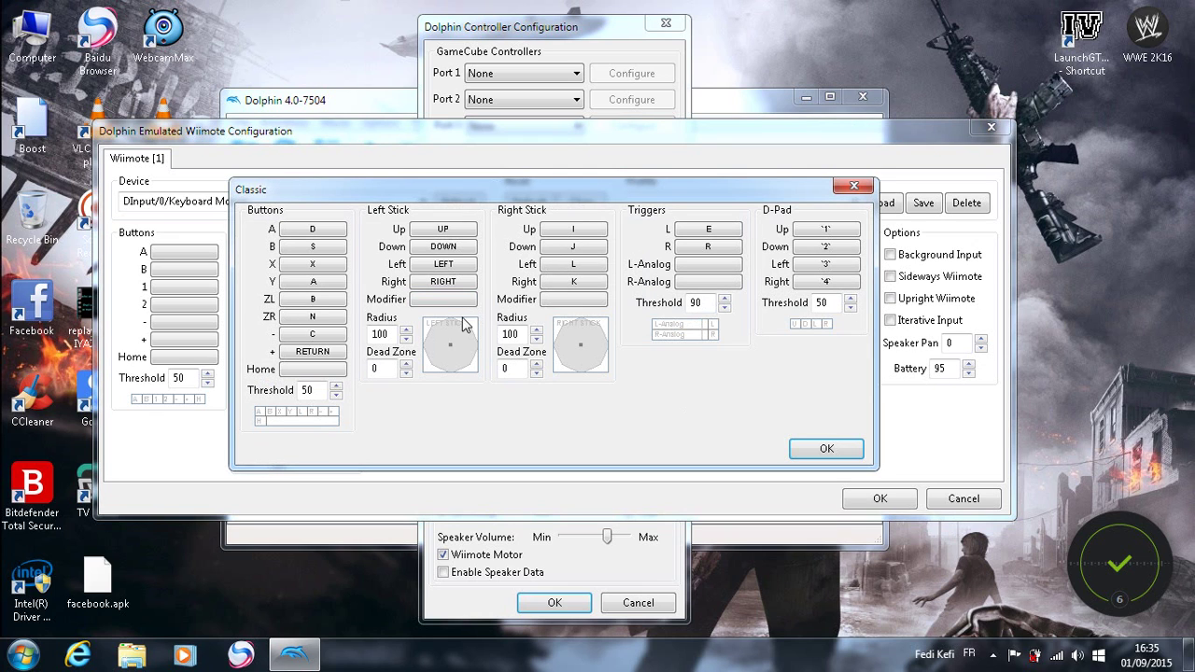
pyautogui.moveTo(344, 187)
pyautogui.mouseDown()
pyautogui.moveTo(347, 168)
pyautogui.moveTo(306, 167)
pyautogui.mouseUp()
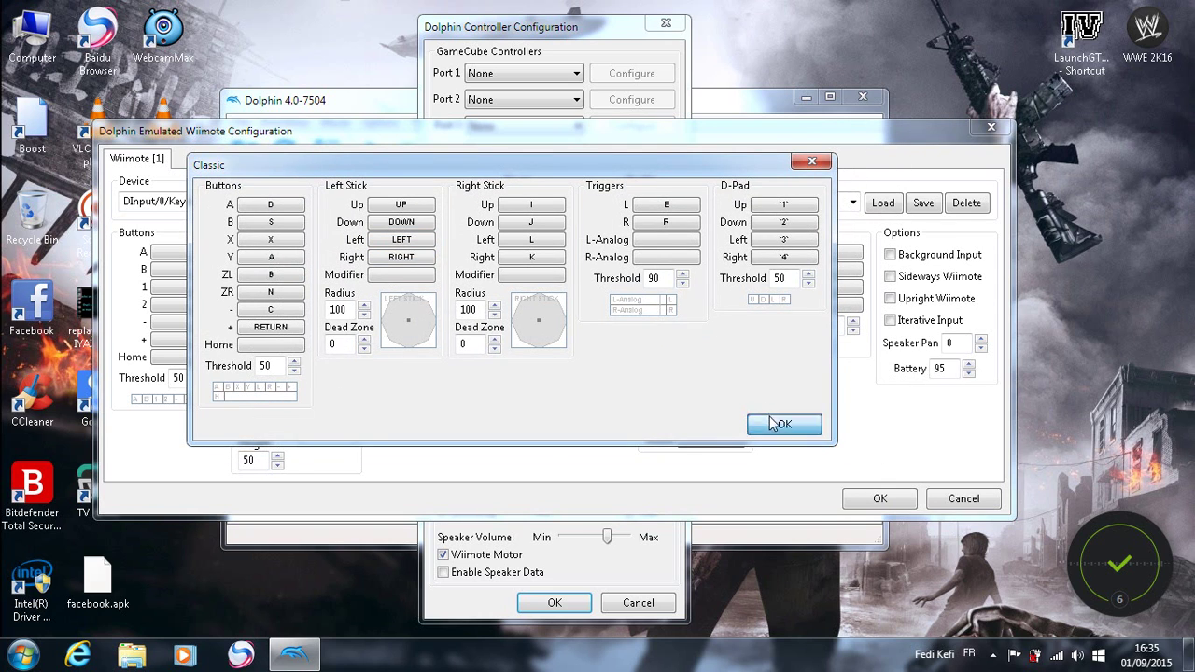
pyautogui.click(773, 423)
pyautogui.click(852, 498)
pyautogui.click(572, 598)
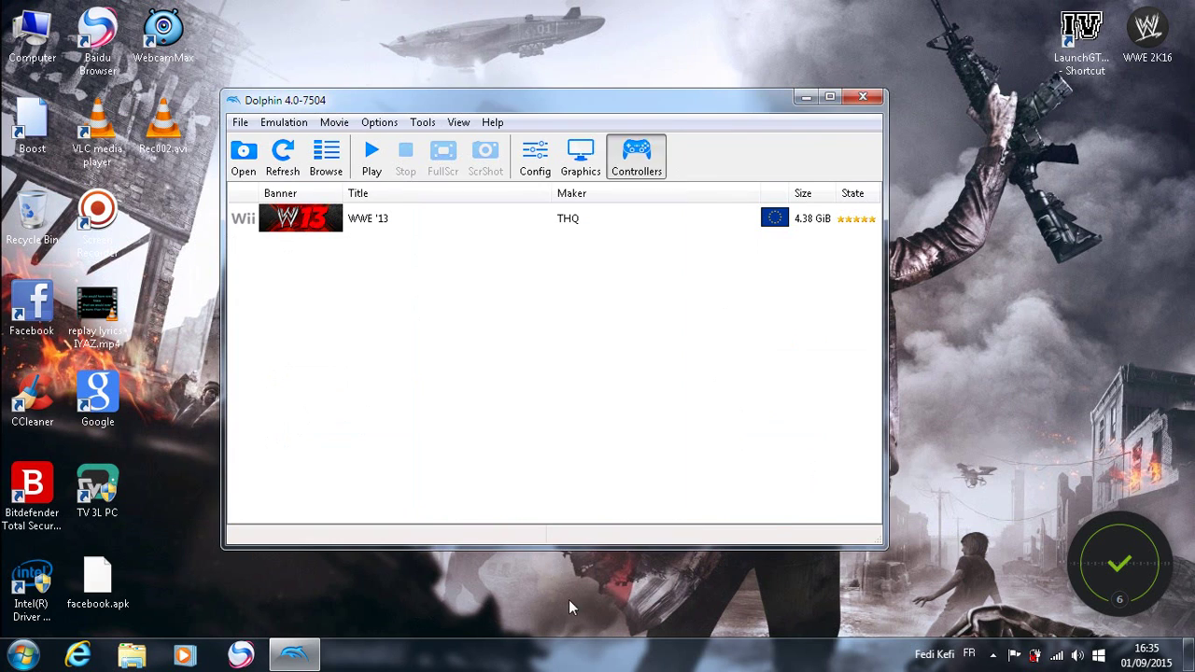
pyautogui.moveTo(477, 437)
pyautogui.mouseDown()
pyautogui.moveTo(738, 302)
pyautogui.moveTo(555, 341)
pyautogui.mouseUp()
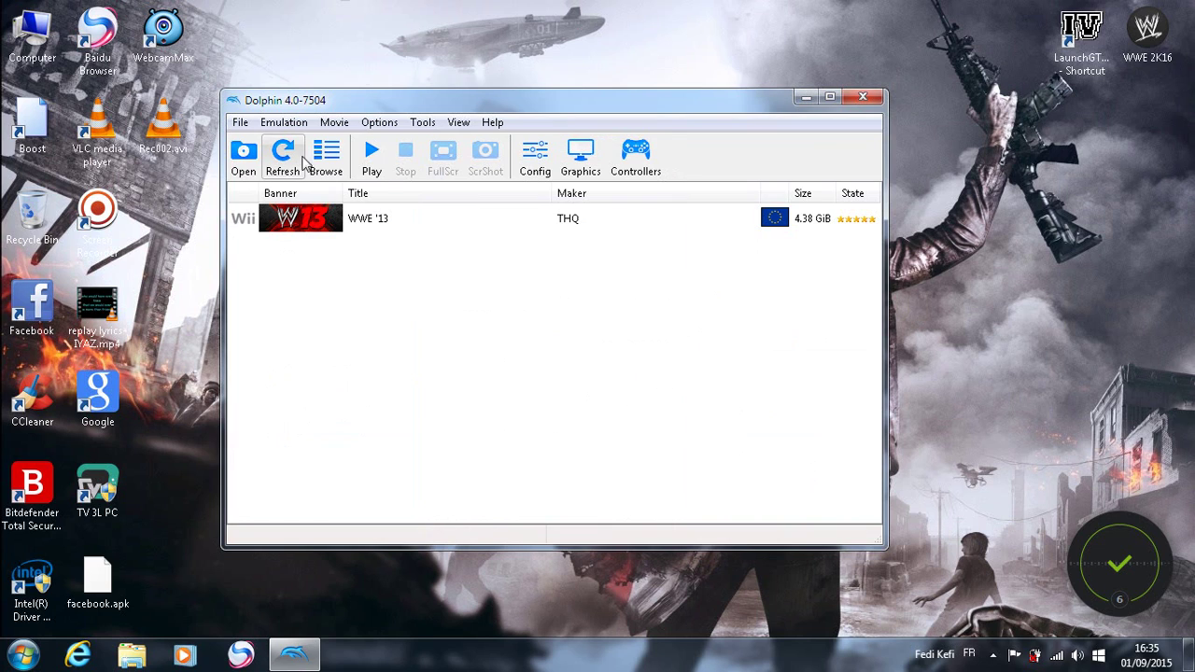
# Step: Select the WWE 13 folder on Local Disk (D:) as a game directory and refresh the list
pyautogui.moveTo(317, 274)
pyautogui.mouseDown()
pyautogui.moveTo(439, 227)
pyautogui.moveTo(370, 295)
pyautogui.mouseUp()
pyautogui.click(326, 159)
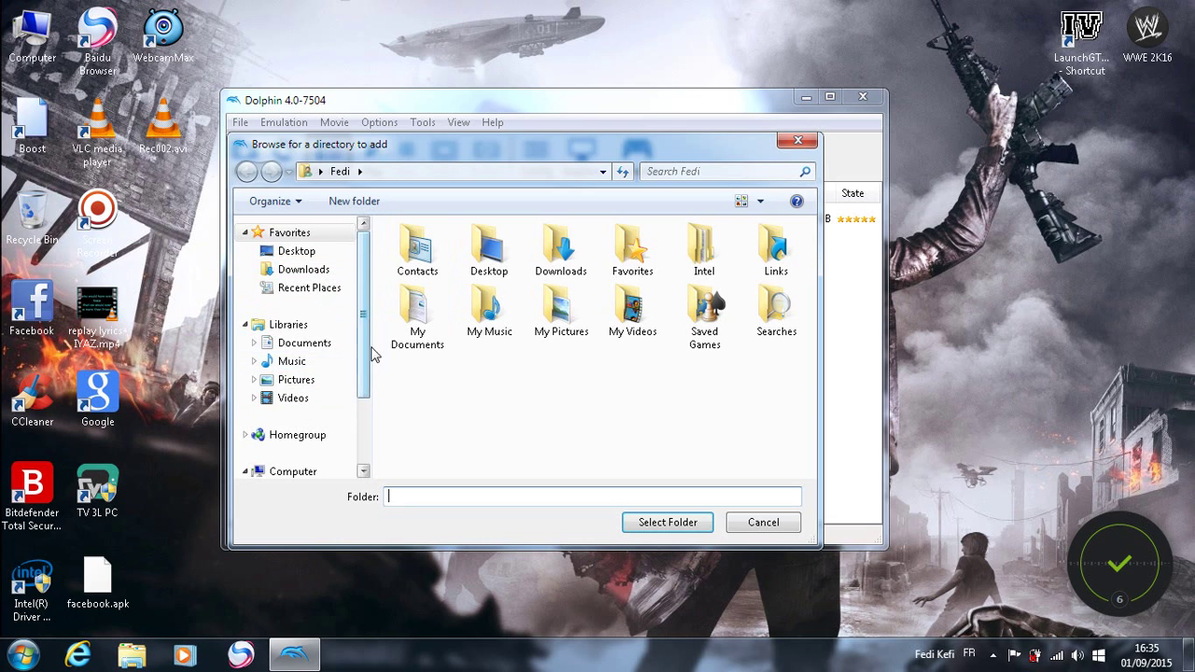
pyautogui.moveTo(365, 371); pyautogui.dragTo(363, 451)
pyautogui.click(331, 428)
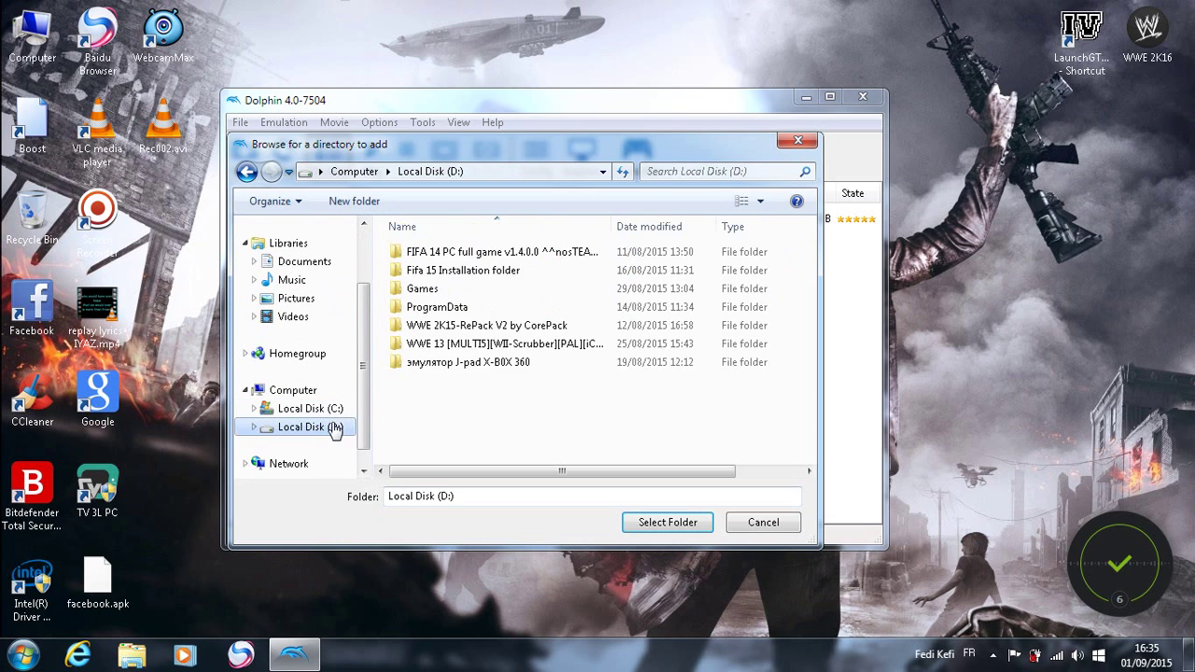
pyautogui.click(494, 344)
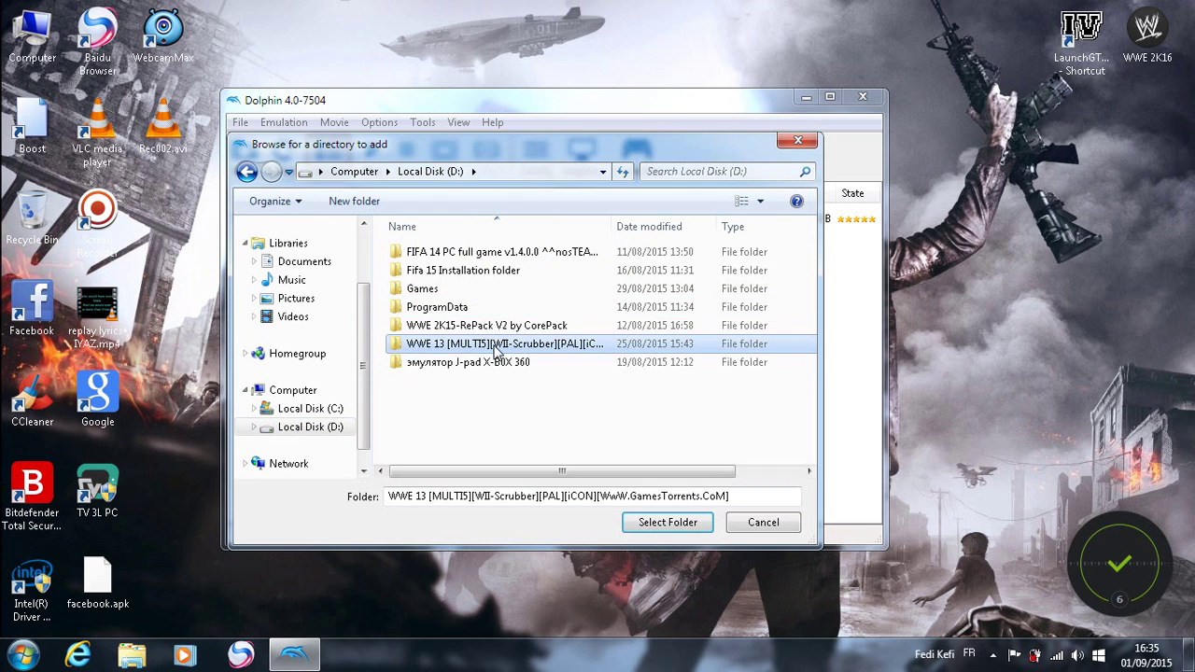
pyautogui.doubleClick(494, 345)
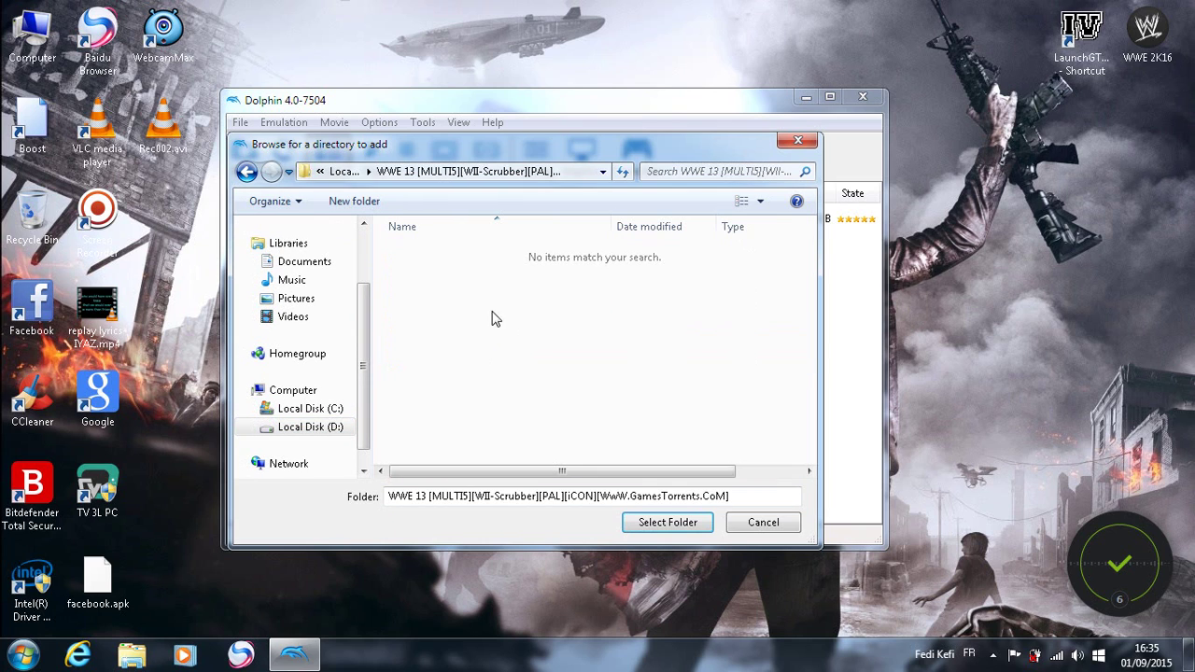
pyautogui.click(680, 539)
pyautogui.moveTo(440, 318)
pyautogui.mouseDown()
pyautogui.moveTo(403, 334)
pyautogui.moveTo(480, 299)
pyautogui.moveTo(349, 267)
pyautogui.moveTo(330, 214)
pyautogui.moveTo(326, 295)
pyautogui.moveTo(308, 224)
pyautogui.moveTo(368, 267)
pyautogui.mouseUp()
pyautogui.click(283, 154)
pyautogui.click(284, 154)
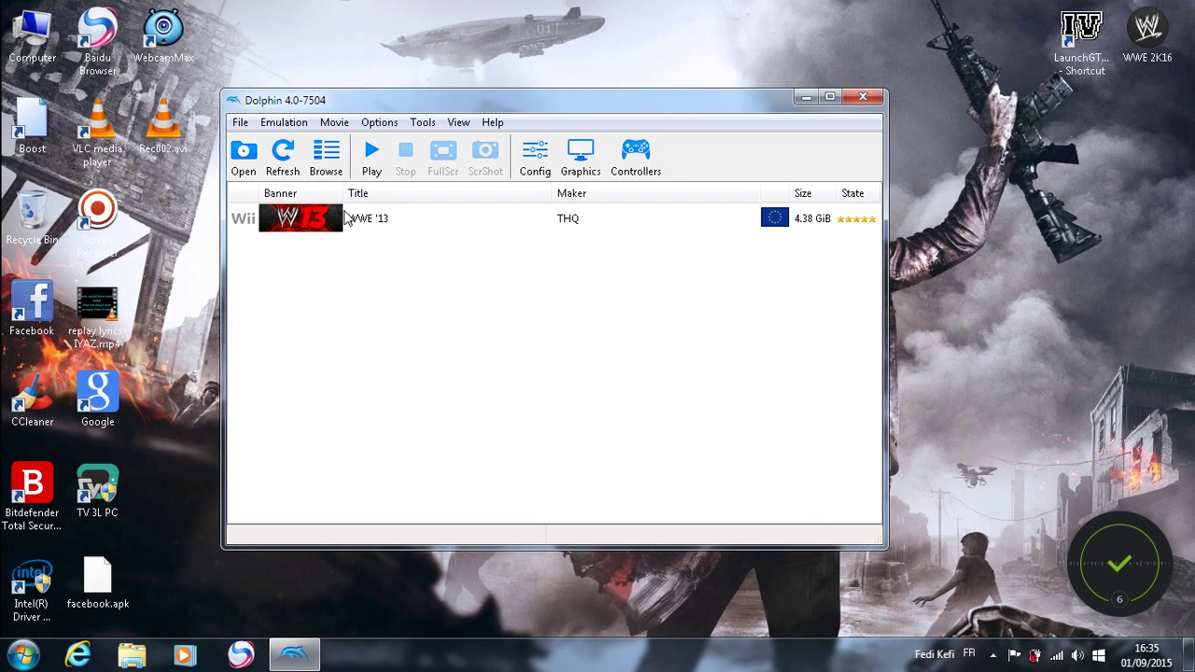
# Step: Boot WWE '13 from the game list and let it reach the main menu
pyautogui.doubleClick(354, 220)
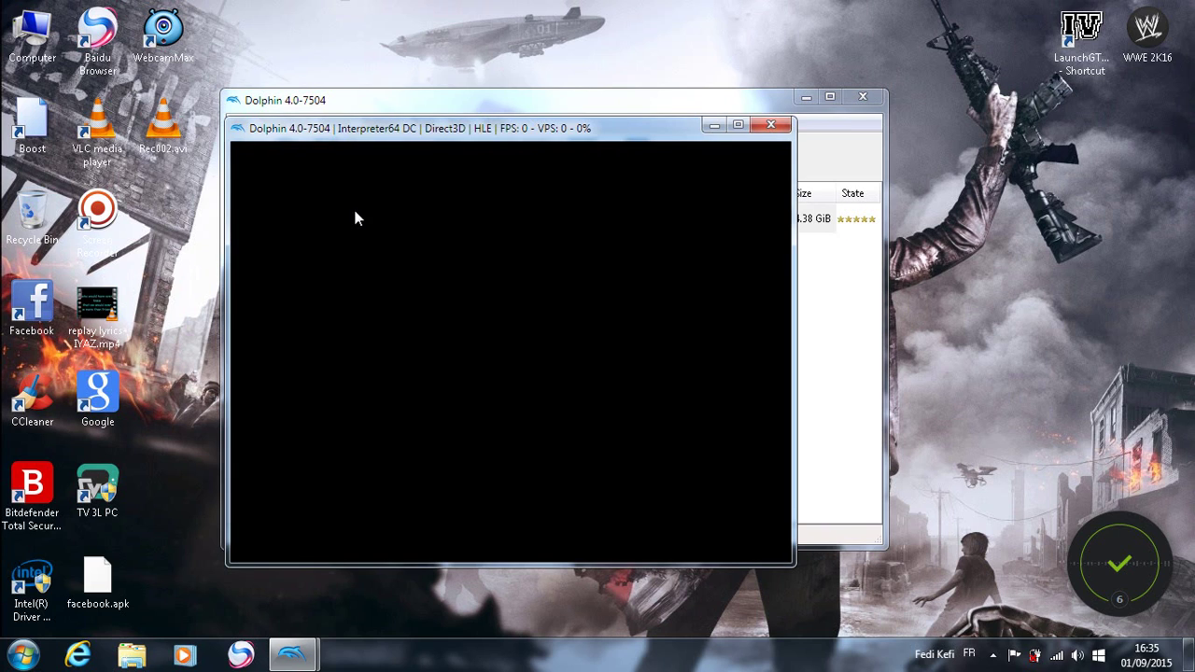
pyautogui.moveTo(430, 127); pyautogui.dragTo(459, 116)
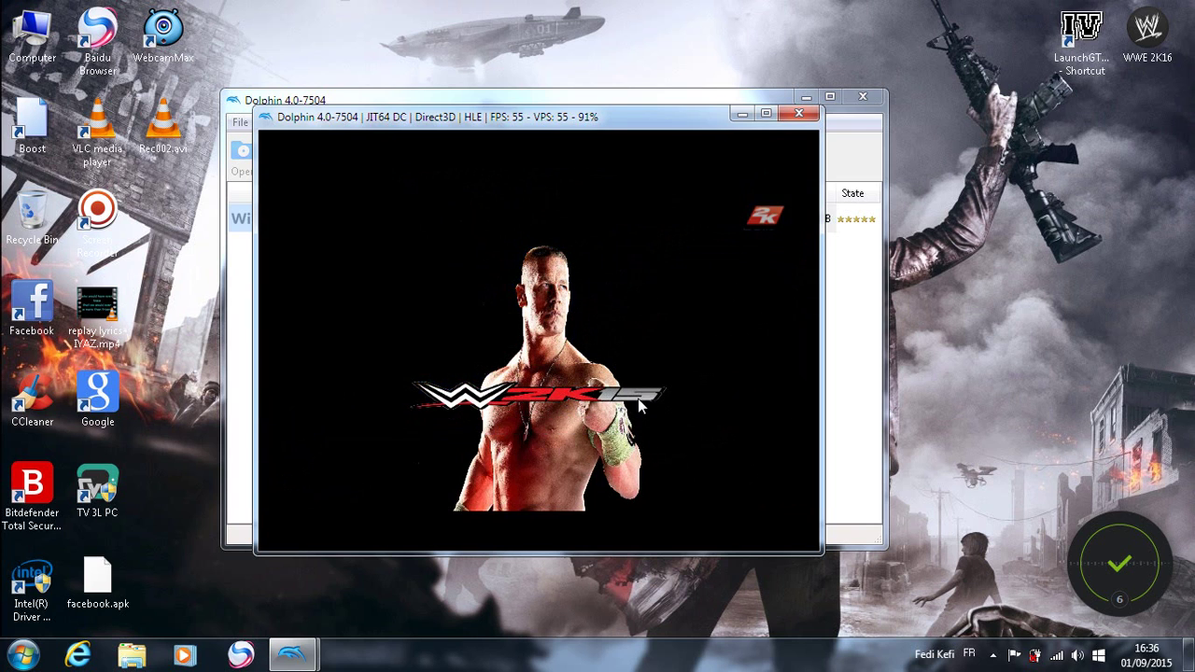
pyautogui.click(992, 655)
pyautogui.rightClick(991, 565)
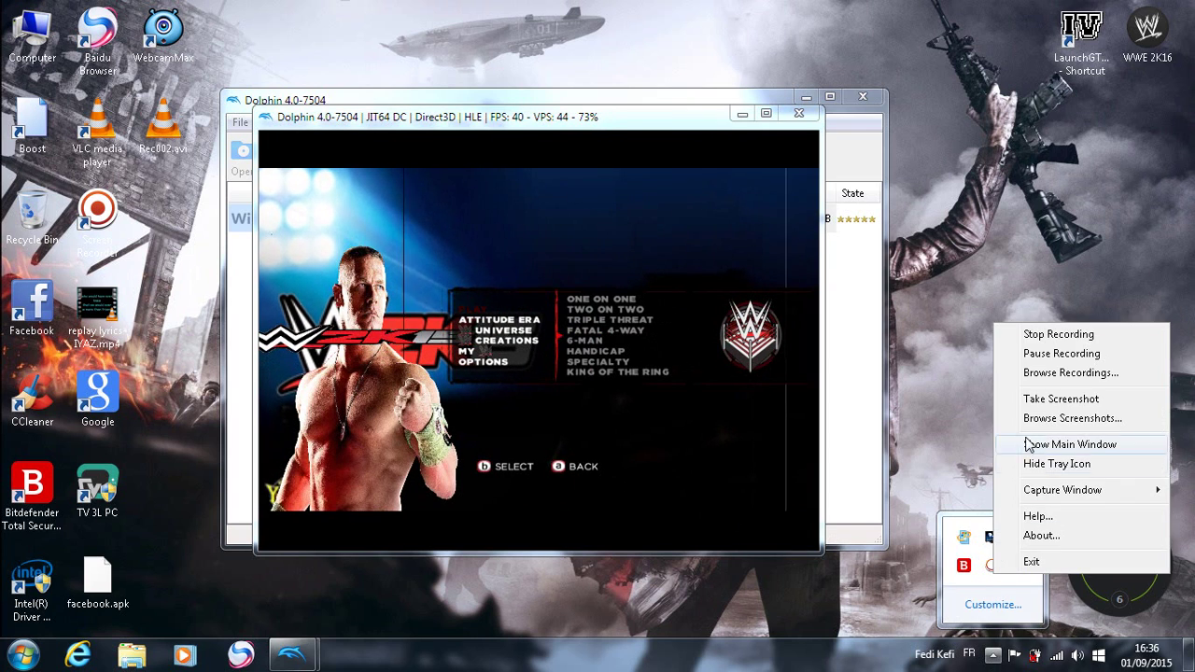
pyautogui.click(1046, 353)
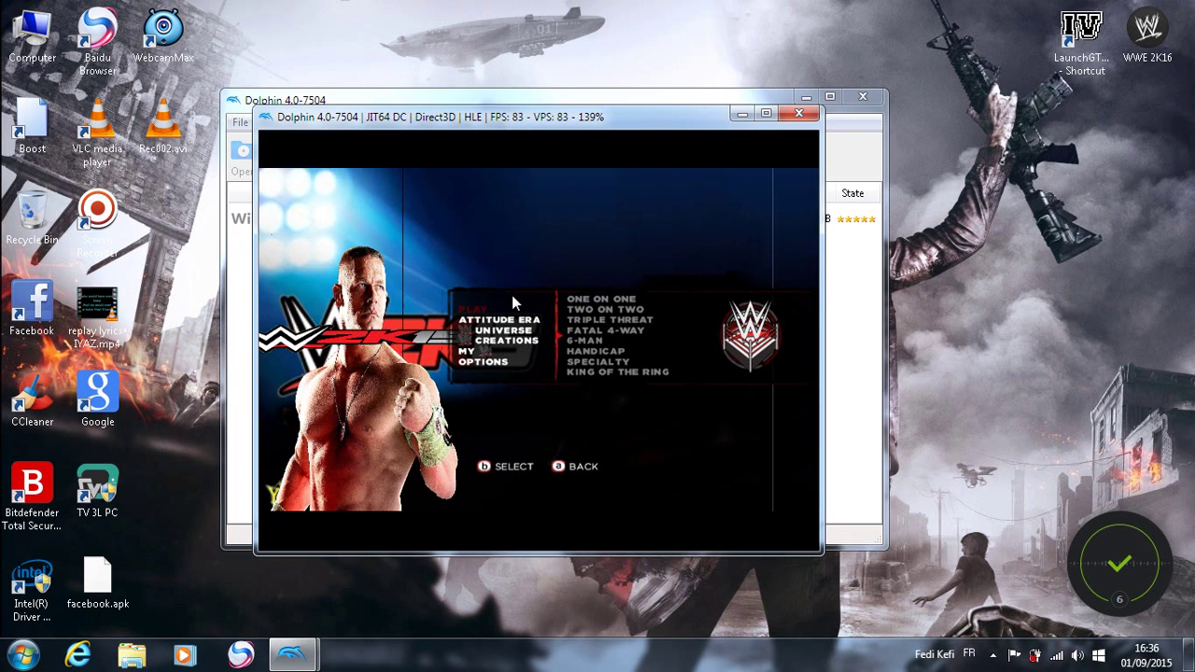
# Step: Choose PLAY from WWE '13's main menu to open the match types
pyautogui.press('Down')
pyautogui.press('Down')
pyautogui.press('Up')
pyautogui.press('Up')
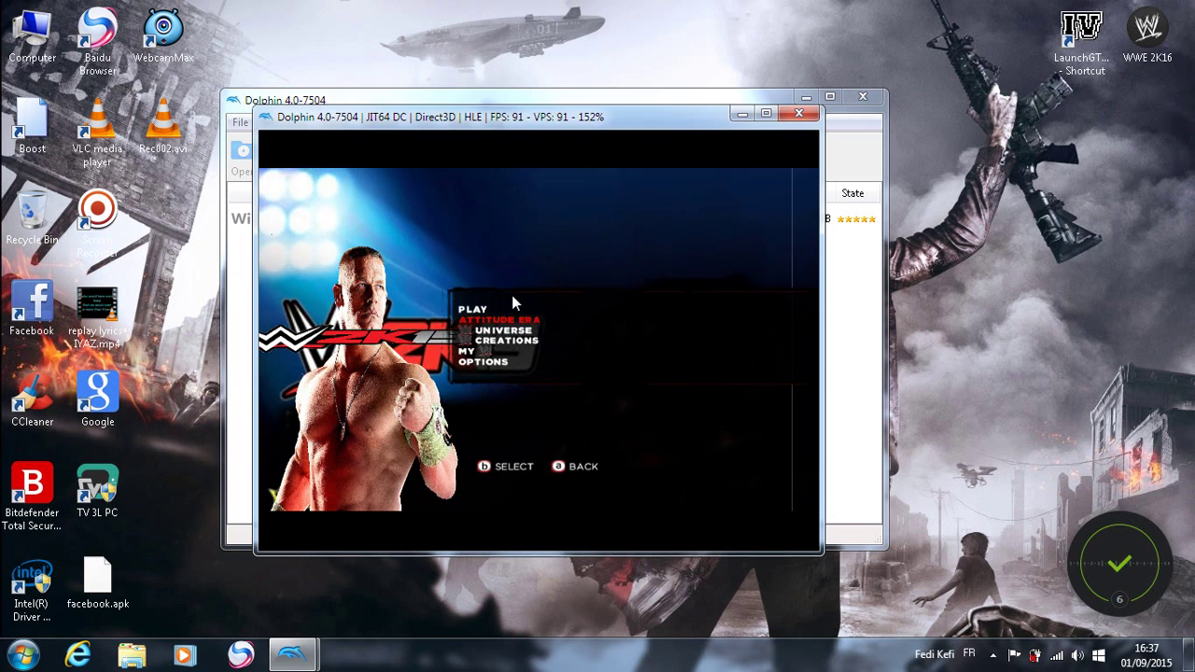
pyautogui.press('Down')
pyautogui.press('Down')
pyautogui.press('Down')
pyautogui.press('Down')
pyautogui.press('Up')
pyautogui.press('Up')
pyautogui.press('Up')
pyautogui.press('Return')
pyautogui.press('Return')
pyautogui.press('Return')
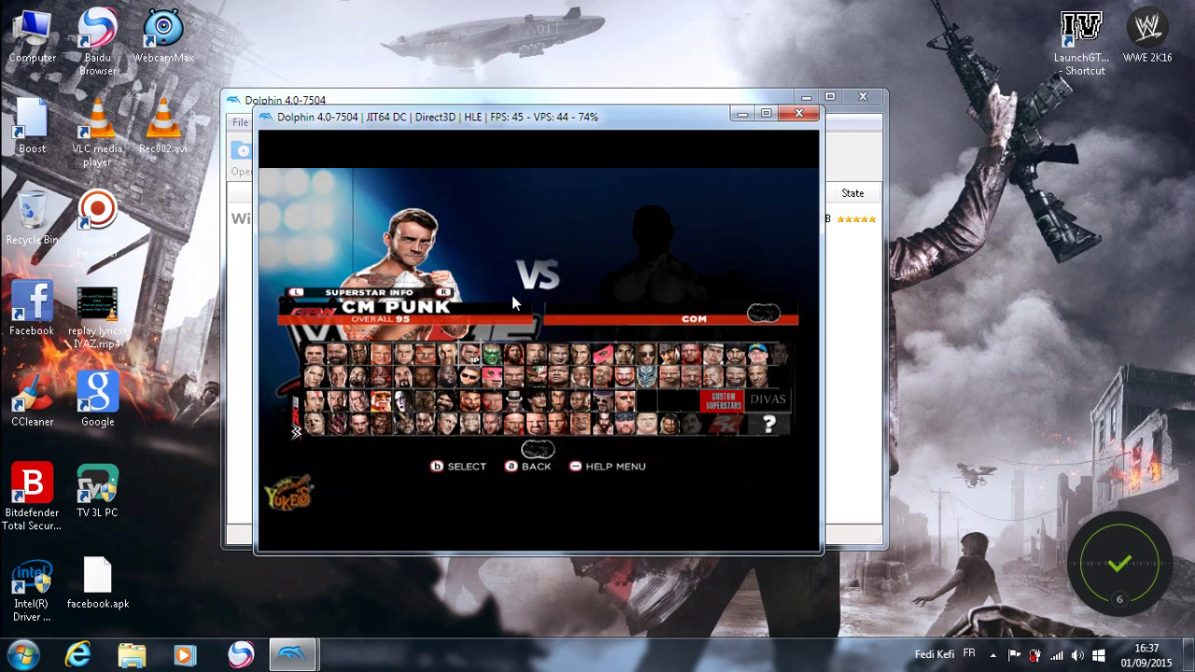
# Step: Browse the roster, review Ken Shamrock's attributes and attire, and confirm him
pyautogui.press('Right')
pyautogui.press('Right')
pyautogui.press('Right')
pyautogui.press('Right')
pyautogui.press('Right')
pyautogui.press('Down')
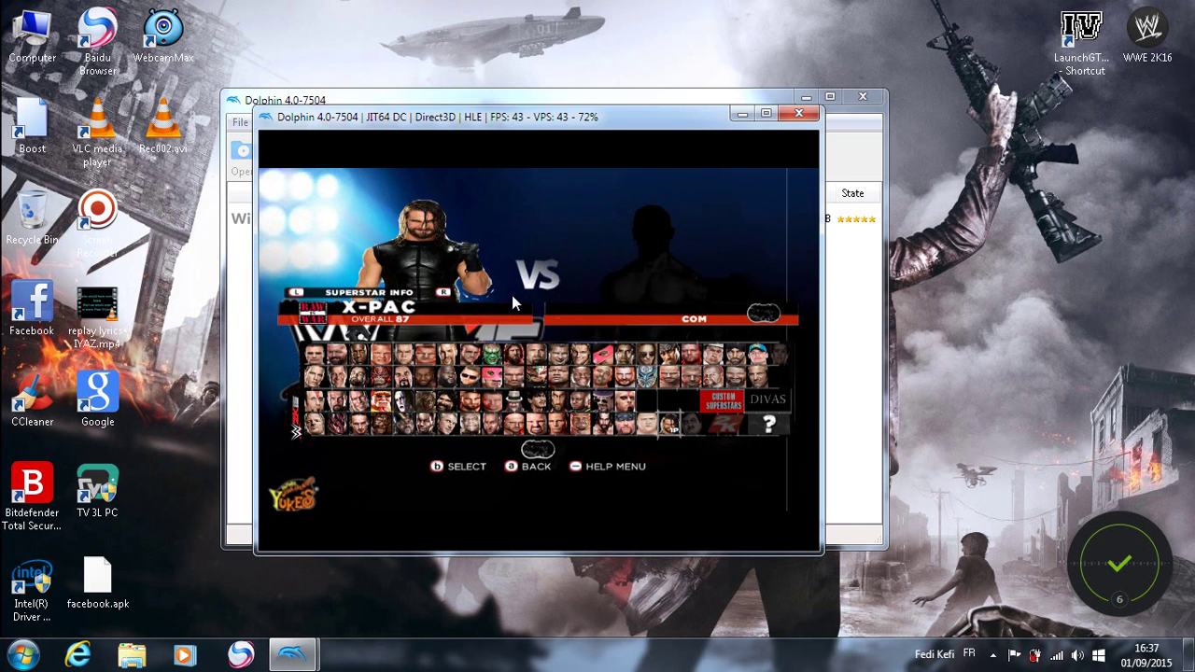
pyautogui.press('Left')
pyautogui.press('Left')
pyautogui.press('Left')
pyautogui.press('Left')
pyautogui.press('Left')
pyautogui.press('Right')
pyautogui.press('Right')
pyautogui.press('Down')
pyautogui.press('Left')
pyautogui.press('Left')
pyautogui.press('Left')
pyautogui.press('Left')
pyautogui.press('Left')
pyautogui.press('w')
pyautogui.press('Left')
pyautogui.press('Right')
pyautogui.press('w')
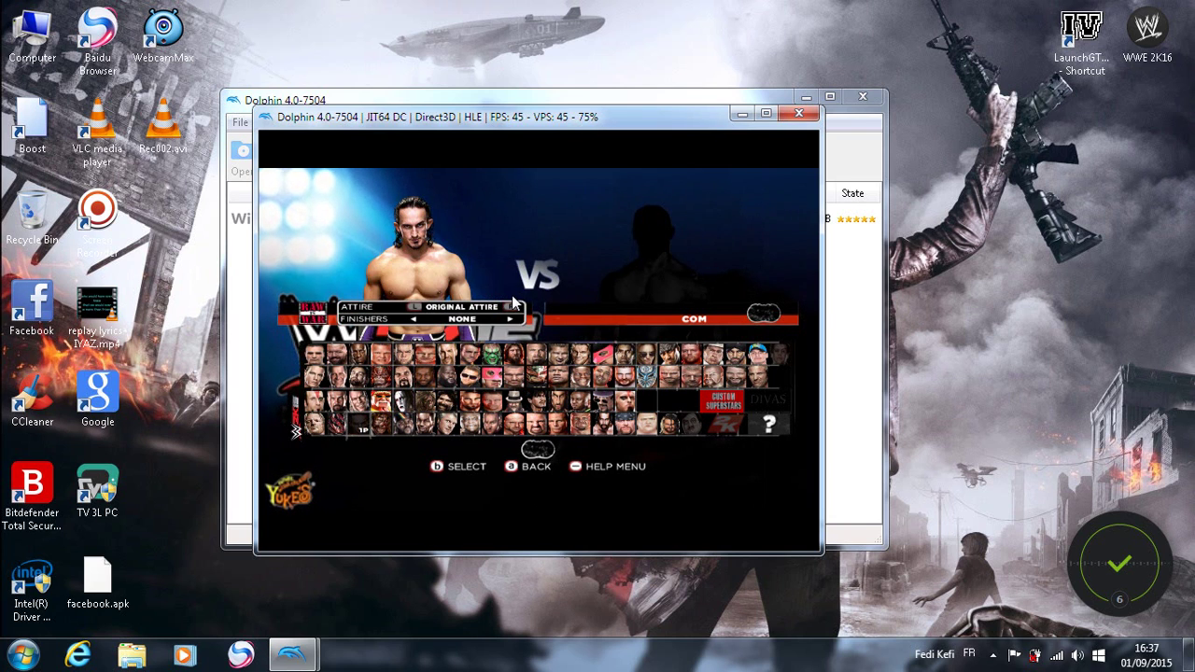
pyautogui.press('Right')
pyautogui.press('Return')
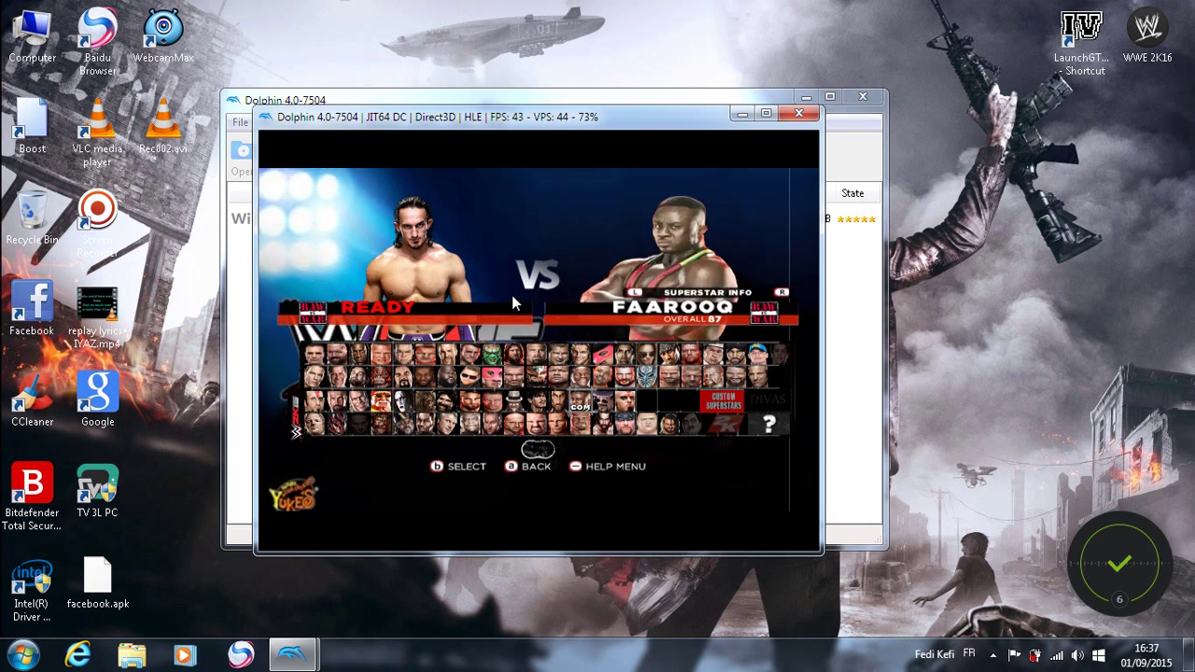
# Step: Pick The Miz as the computer opponent and confirm to load the match
pyautogui.press('Up')
pyautogui.press('Left')
pyautogui.press('Right')
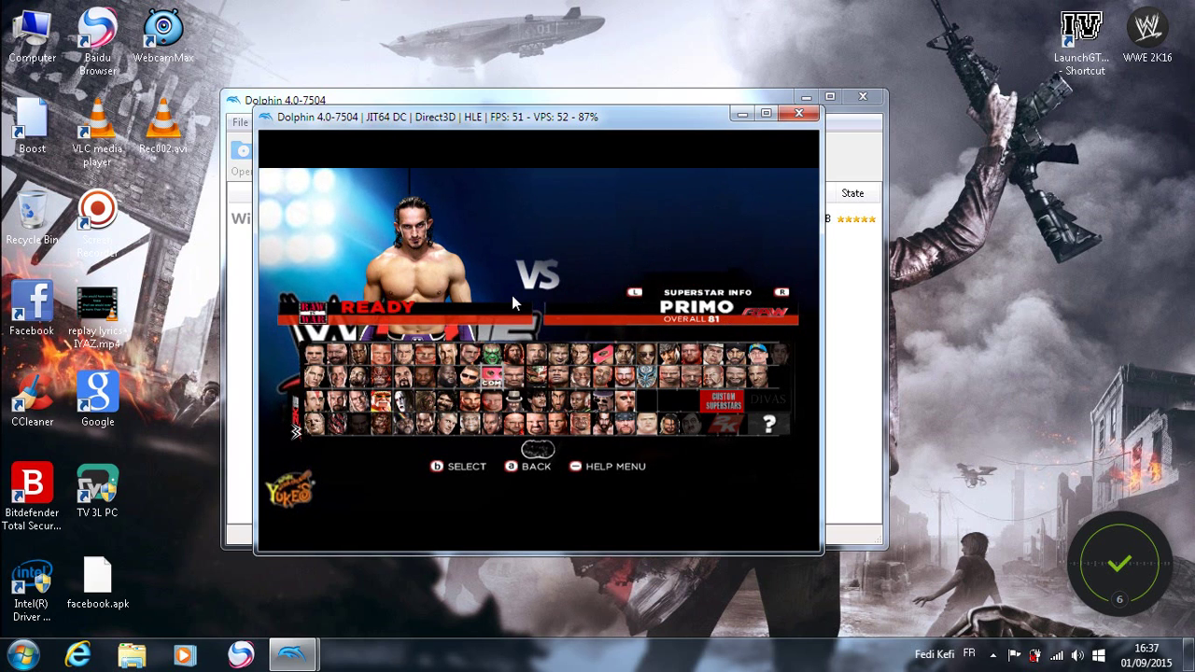
pyautogui.press('Left')
pyautogui.press('Left')
pyautogui.press('Return')
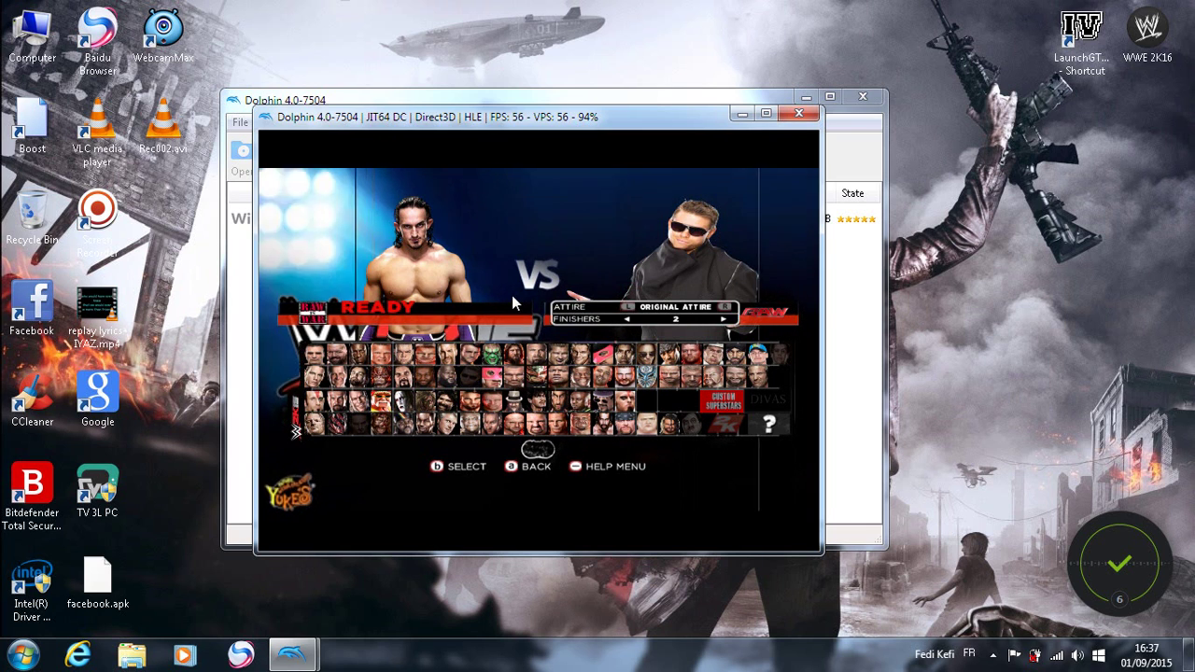
pyautogui.press('Return')
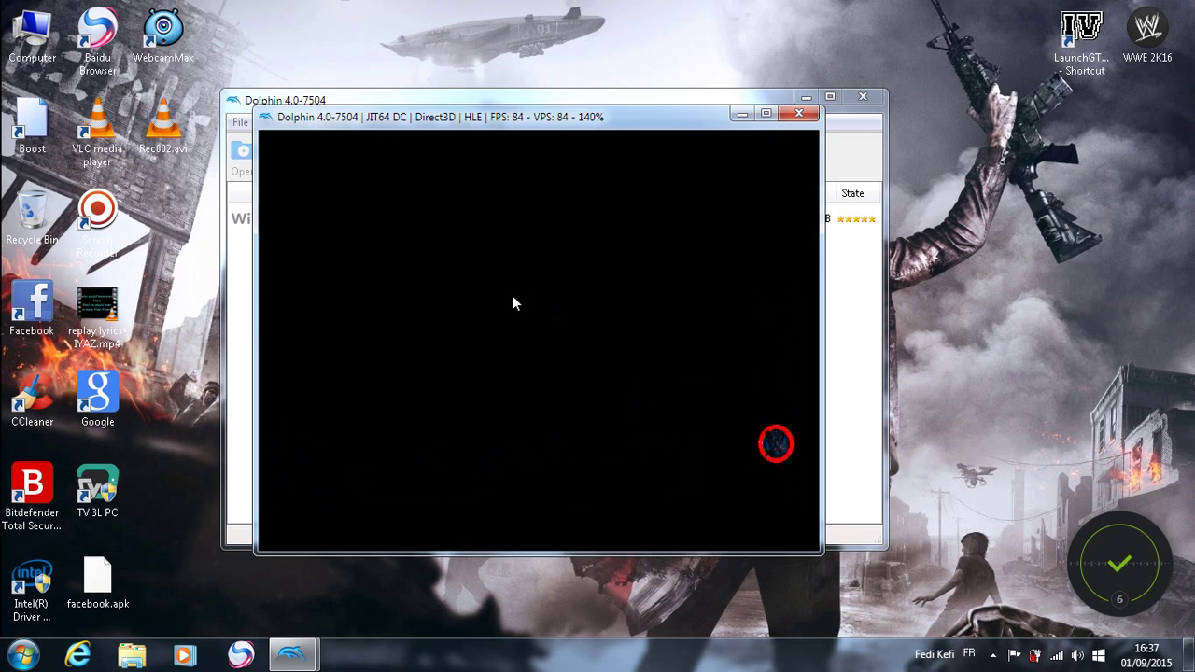
# Step: Toggle the Entrance option in Match Creator, accept, and move on to arena selection
pyautogui.press('Return')
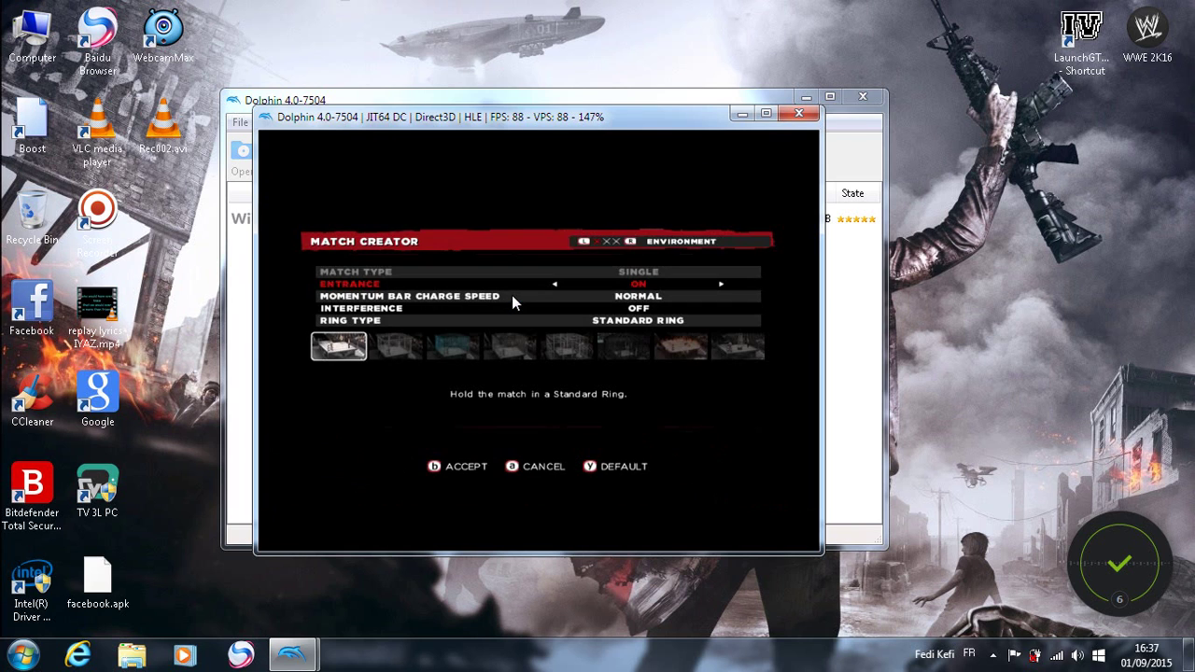
pyautogui.press('Right')
pyautogui.press('Return')
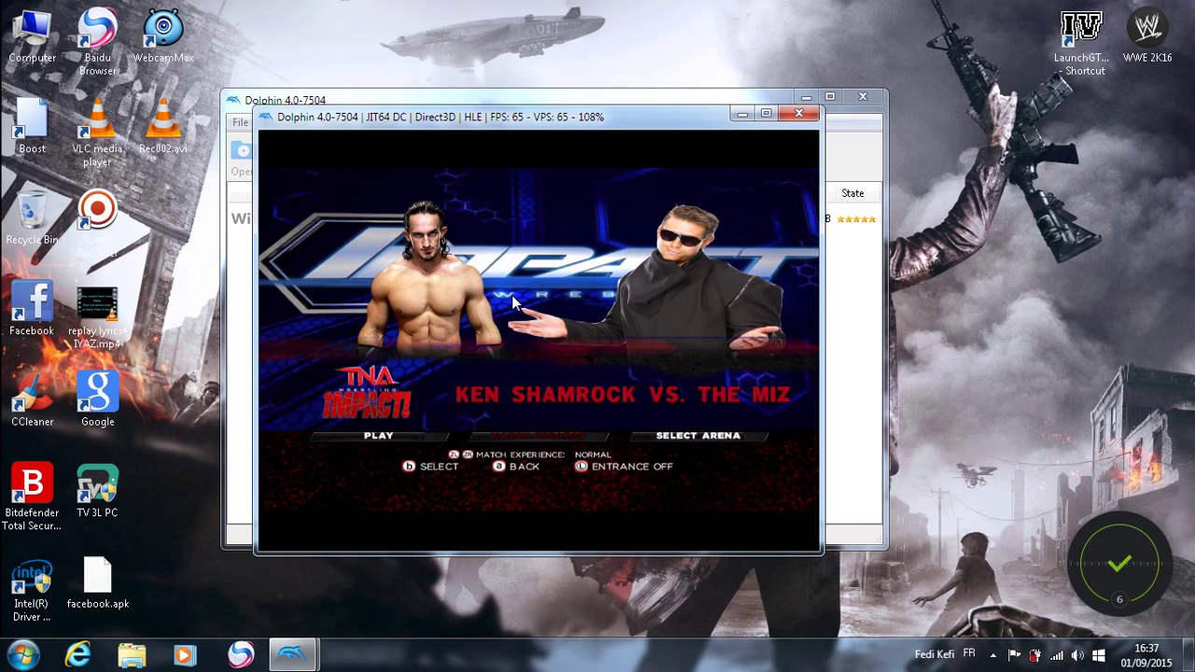
pyautogui.press('Right')
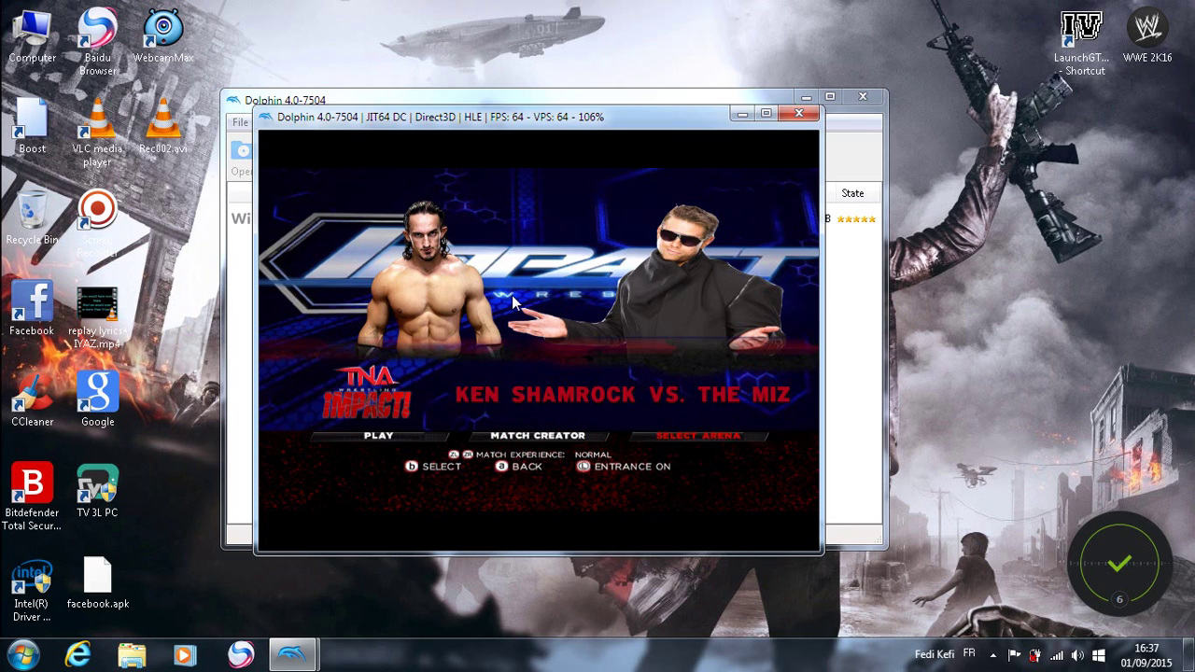
pyautogui.press('Right')
pyautogui.press('Right')
# Step: Page through the arena grid to the legacy Halftime Heat arenas and pick the Heat arena
pyautogui.press('Return')
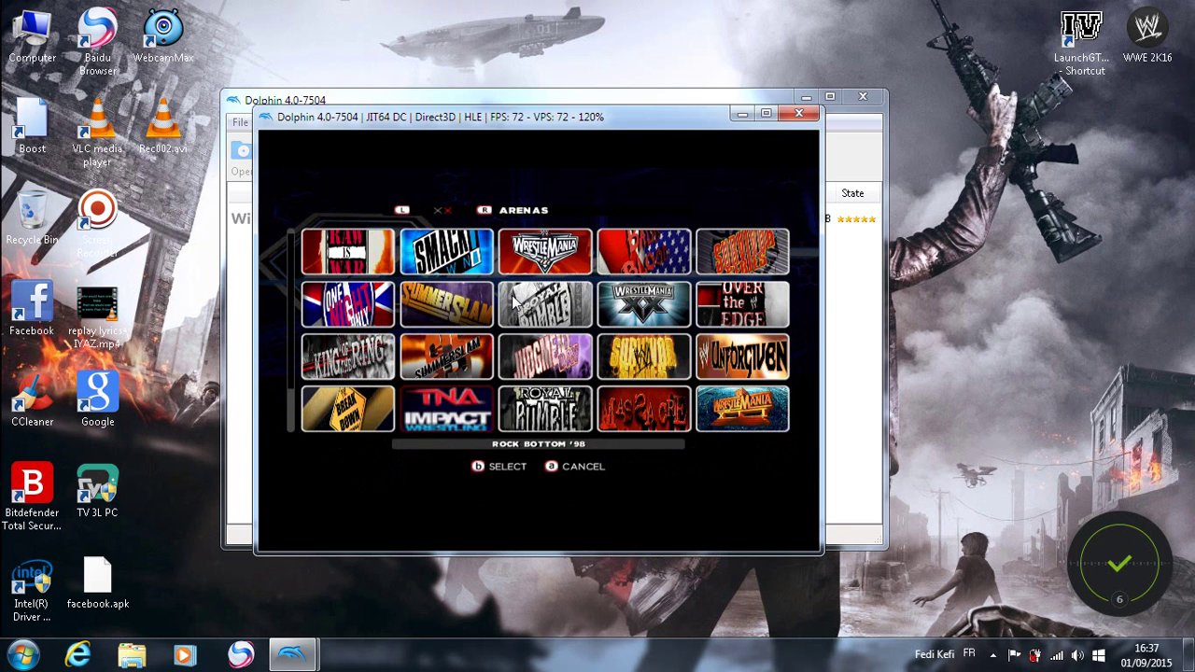
pyautogui.press('Down')
pyautogui.press('Up')
pyautogui.press('Left')
pyautogui.press('Down')
pyautogui.press('Up')
pyautogui.press('Up')
pyautogui.press('Up')
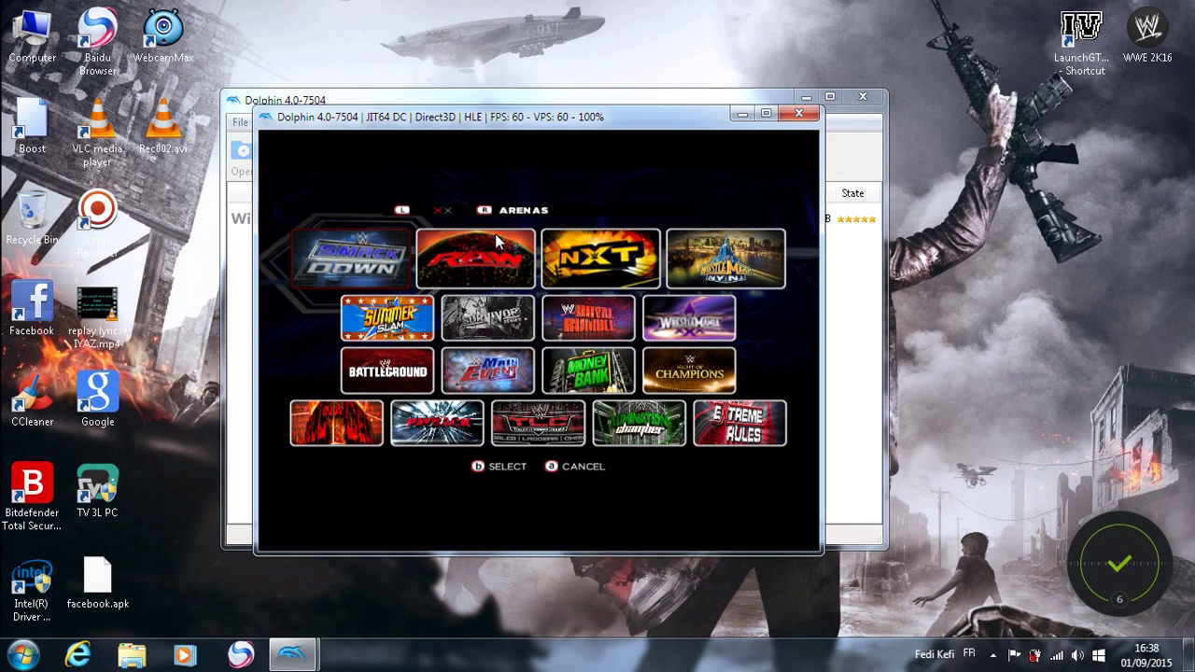
pyautogui.press('Up')
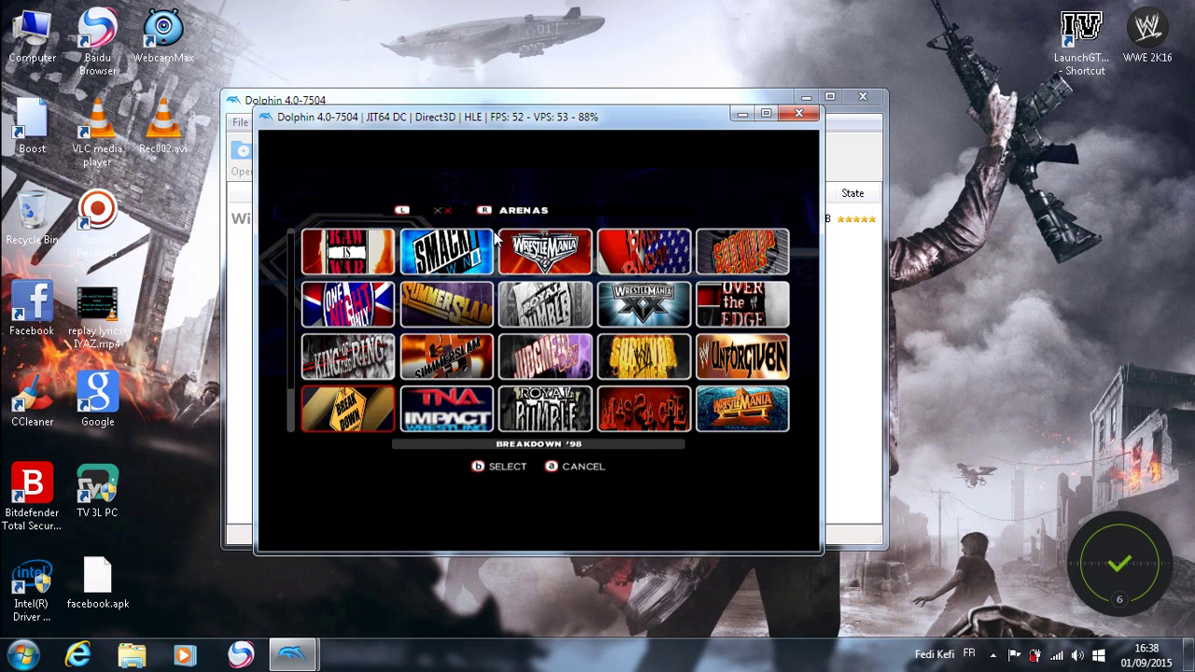
pyautogui.press('Down')
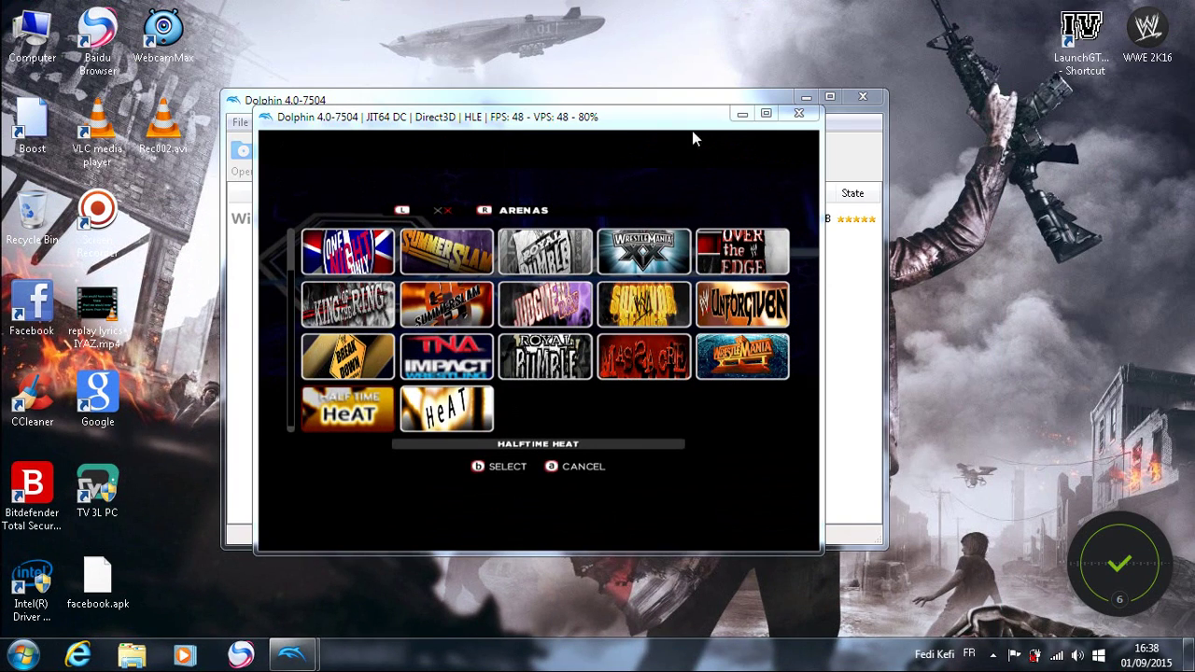
pyautogui.click(602, 292)
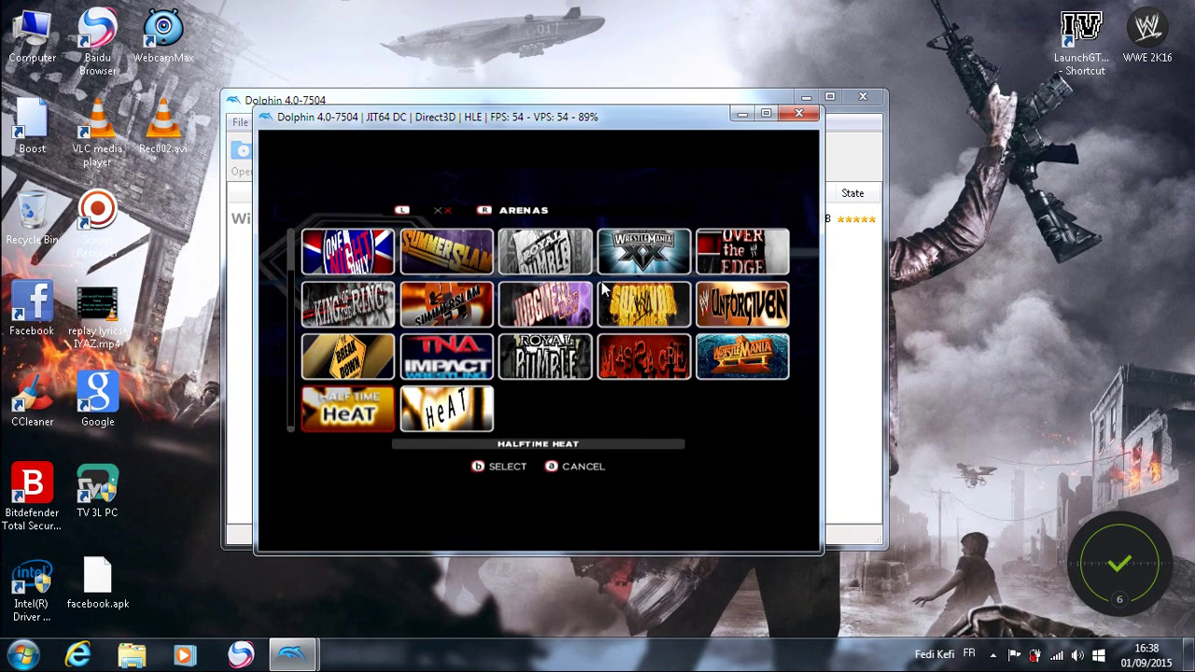
pyautogui.press('z')
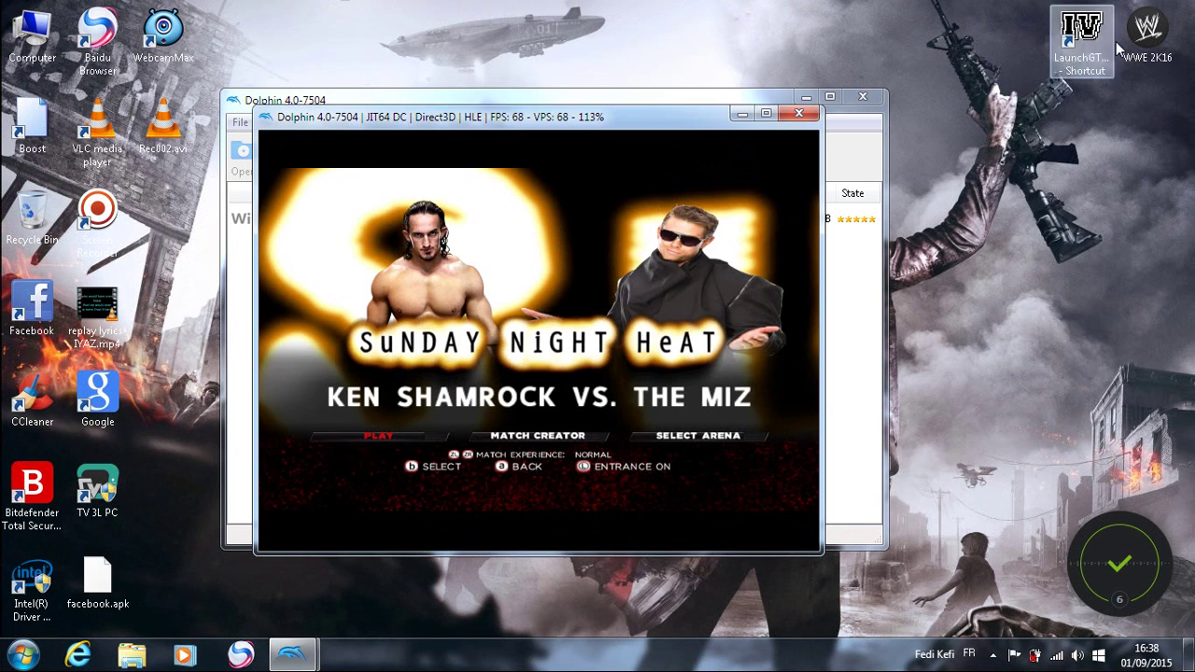
# Step: Start the Ken Shamrock vs. The Miz match from PLAY on the match menu
pyautogui.press('z')
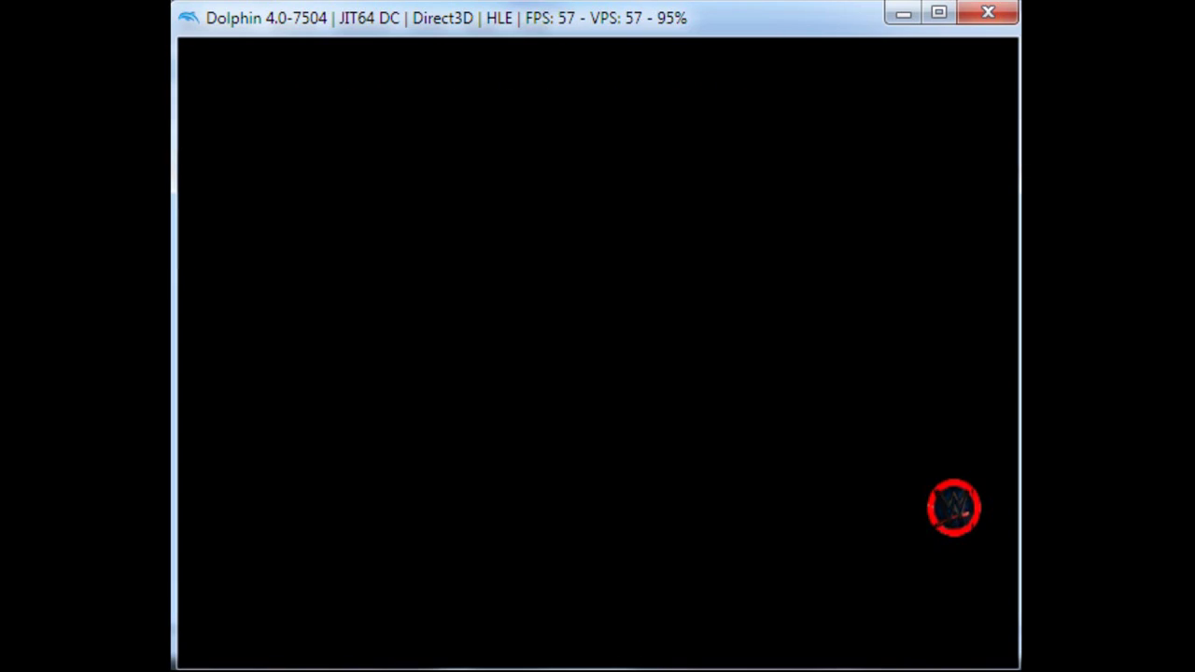
# Step: Open the render window's title-bar context menu and dismiss it with Escape
pyautogui.rightClick(422, 8)
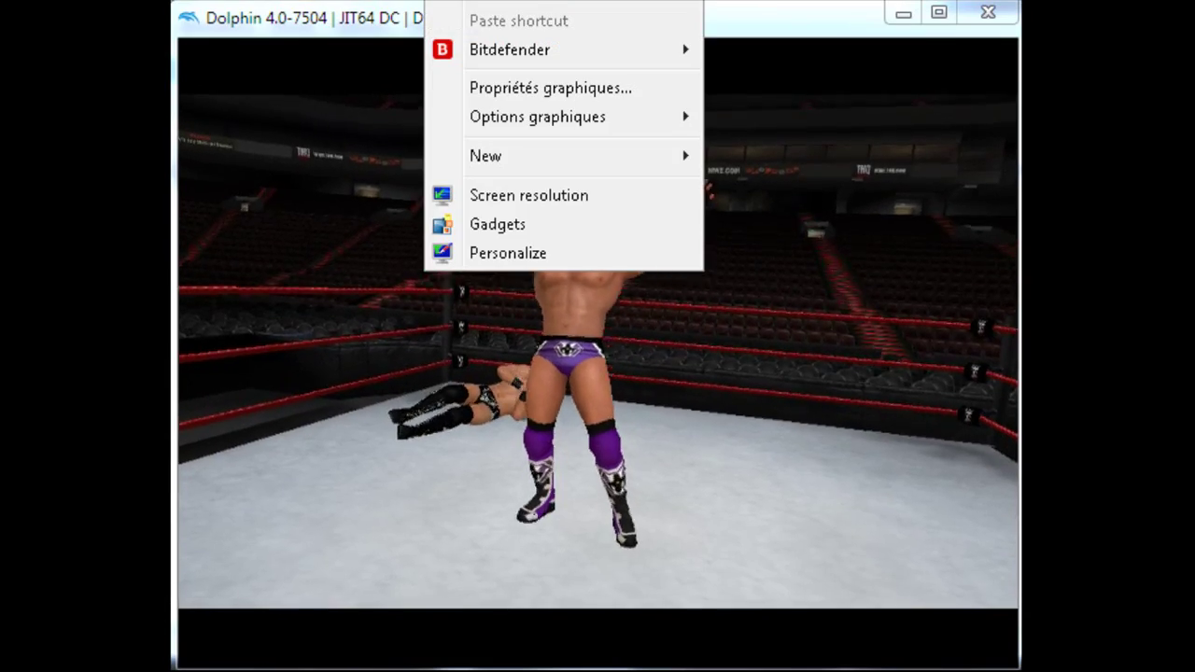
pyautogui.press('Escape')
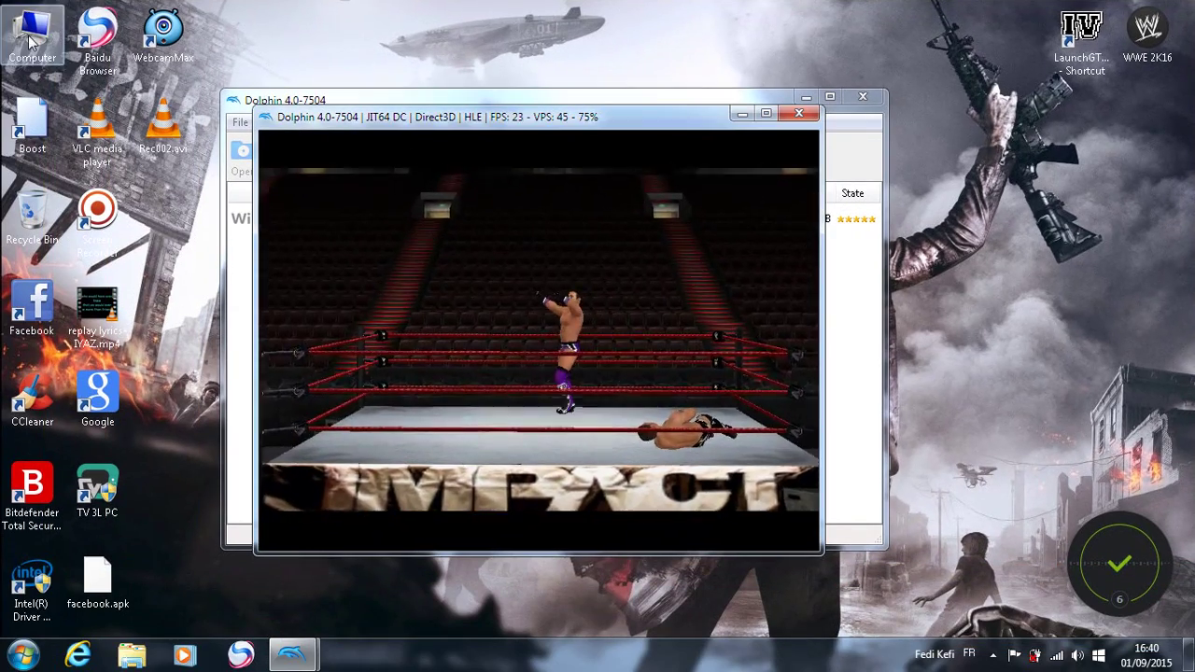
pyautogui.rightClick(28, 36)
pyautogui.click(78, 217)
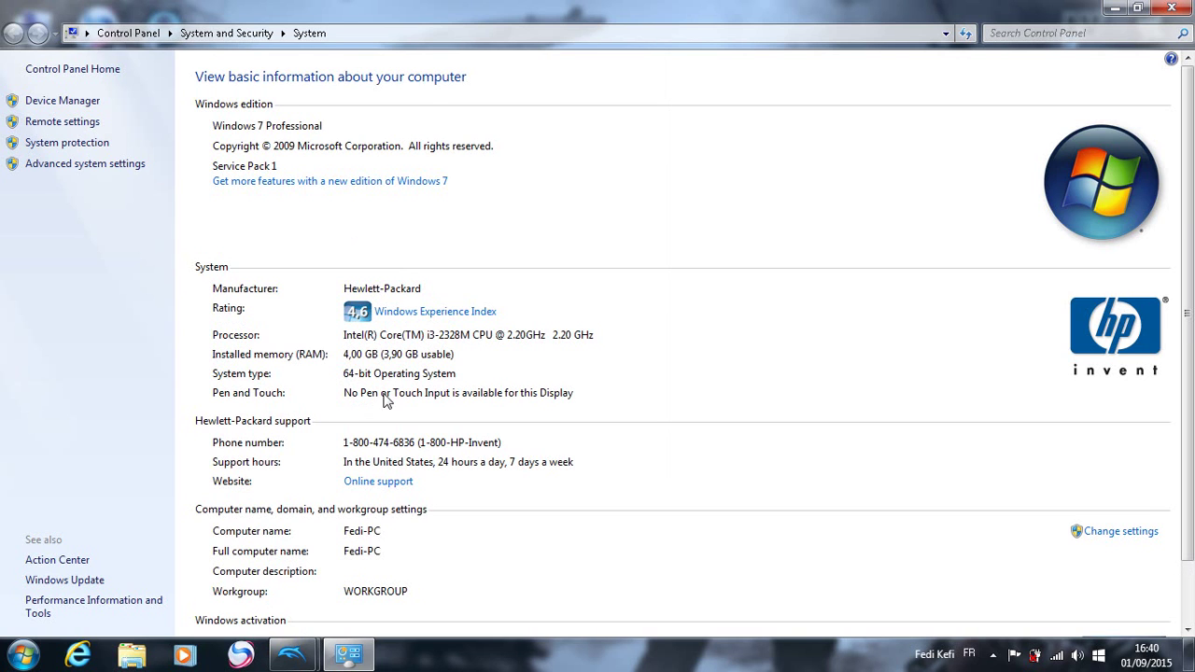
pyautogui.click(1189, 4)
pyautogui.rightClick(35, 39)
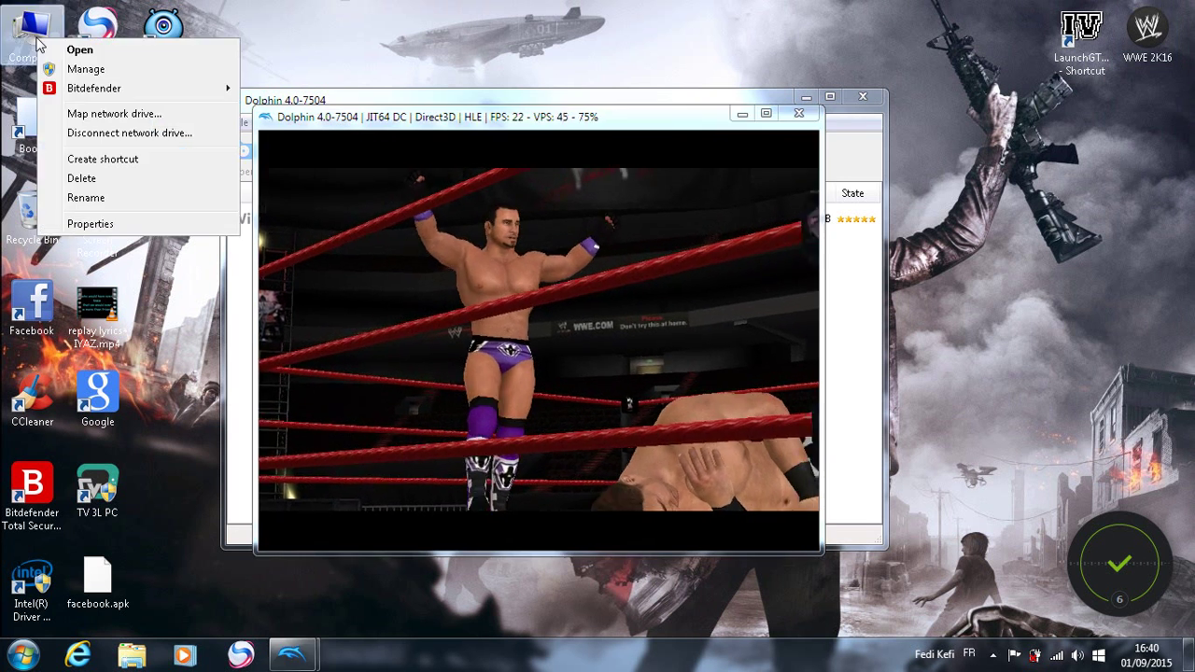
pyautogui.click(93, 224)
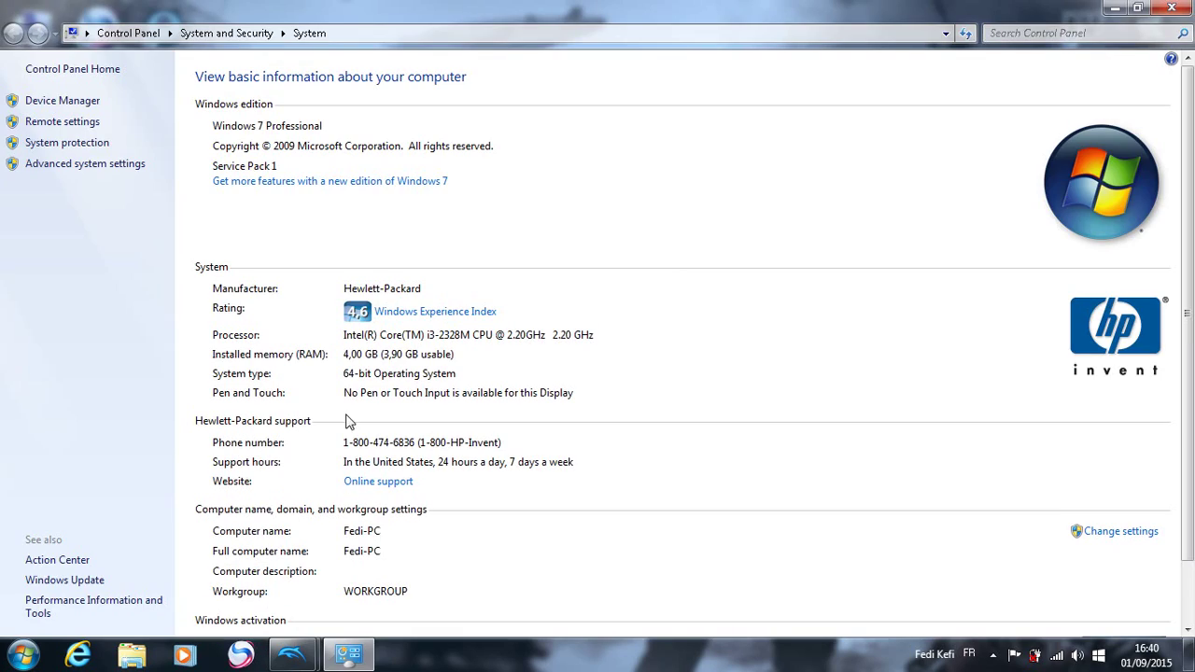
pyautogui.click(1189, 11)
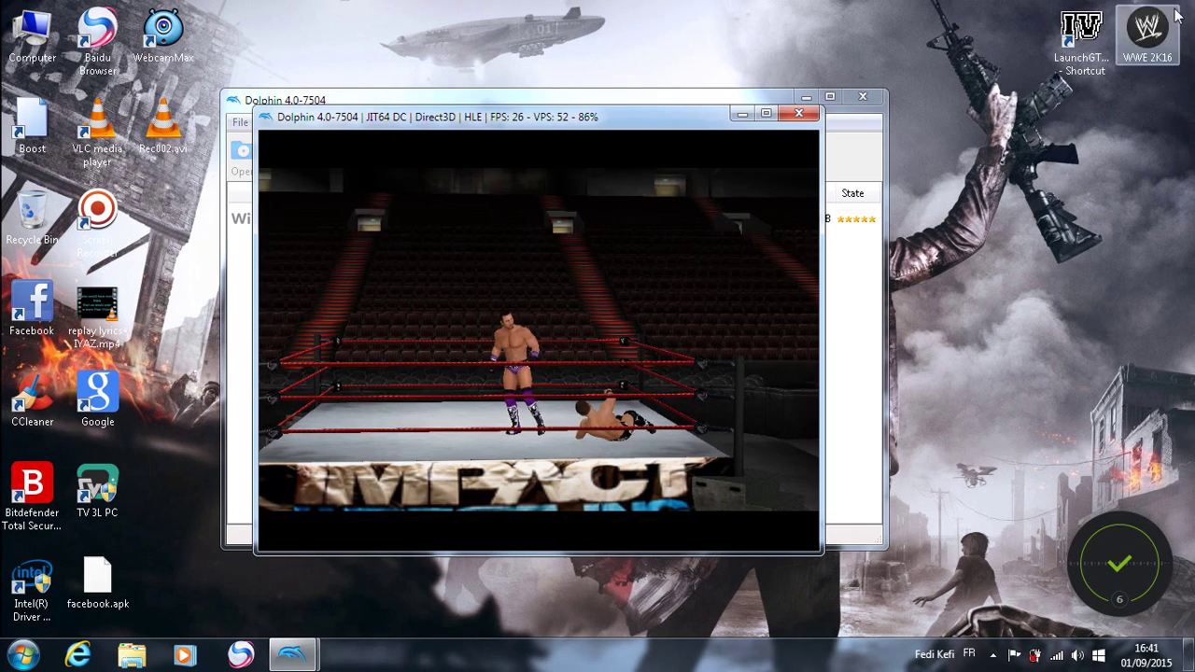
pyautogui.rightClick(1004, 159)
pyautogui.click(1017, 203)
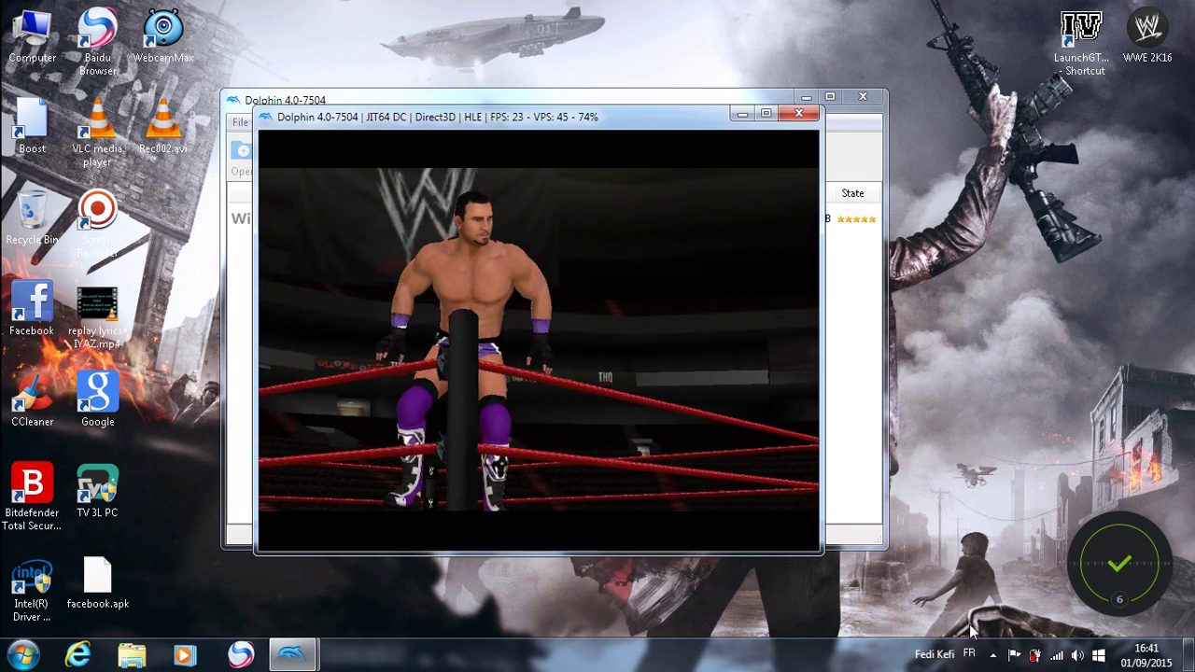
pyautogui.click(993, 655)
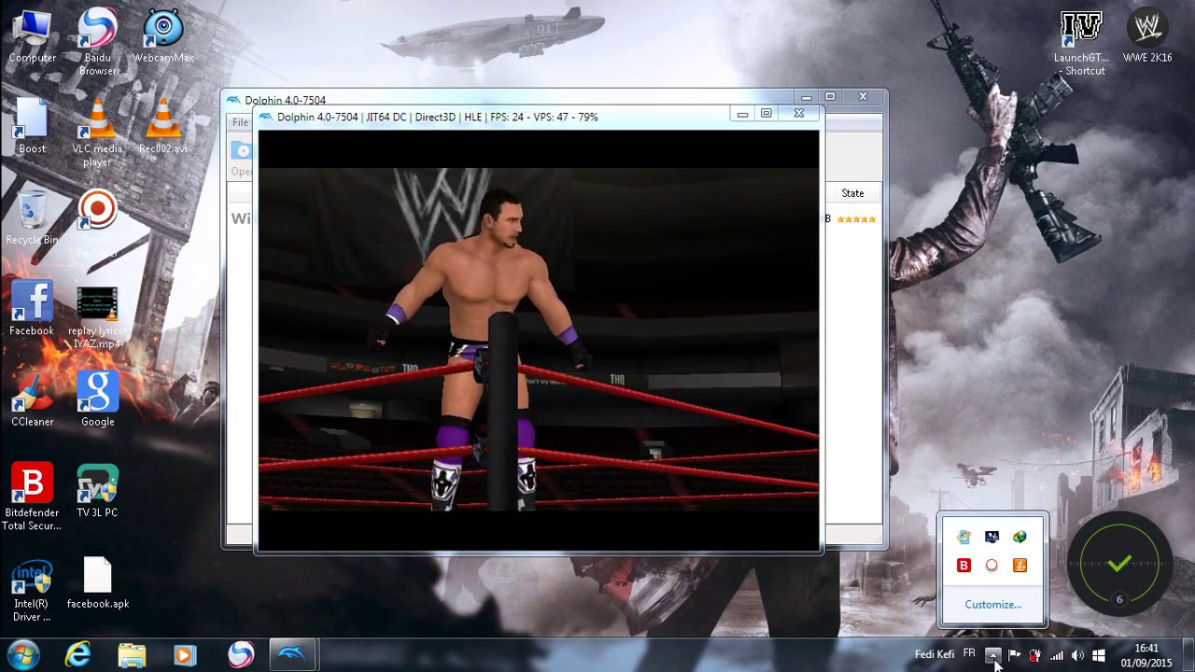
pyautogui.rightClick(994, 568)
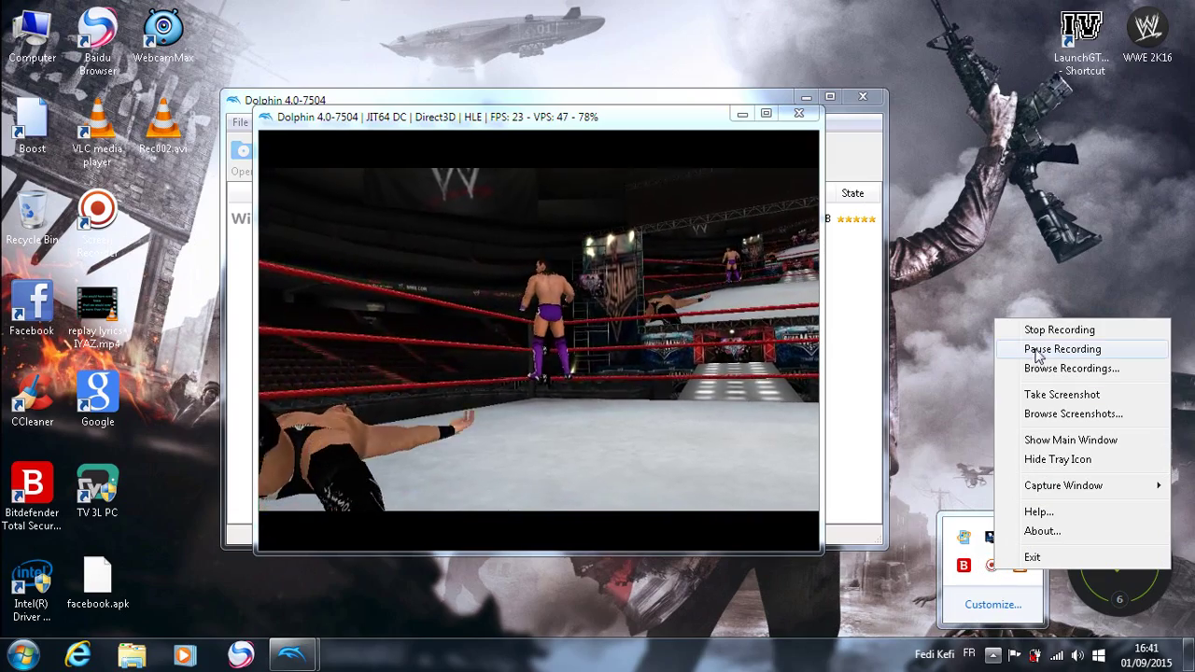